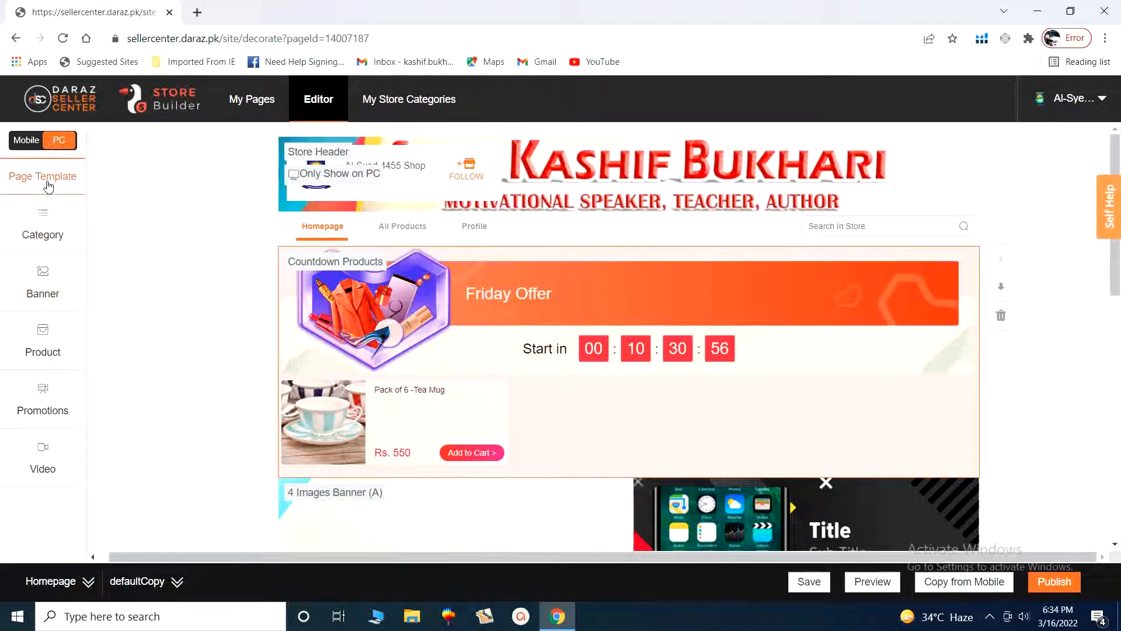
Add a Voucher promotion module to the PC homepage directly above the Countdown Products module.
{"action": "left_click", "coordinate": [291, 216]}
{"action": "left_click", "coordinate": [53, 391]}
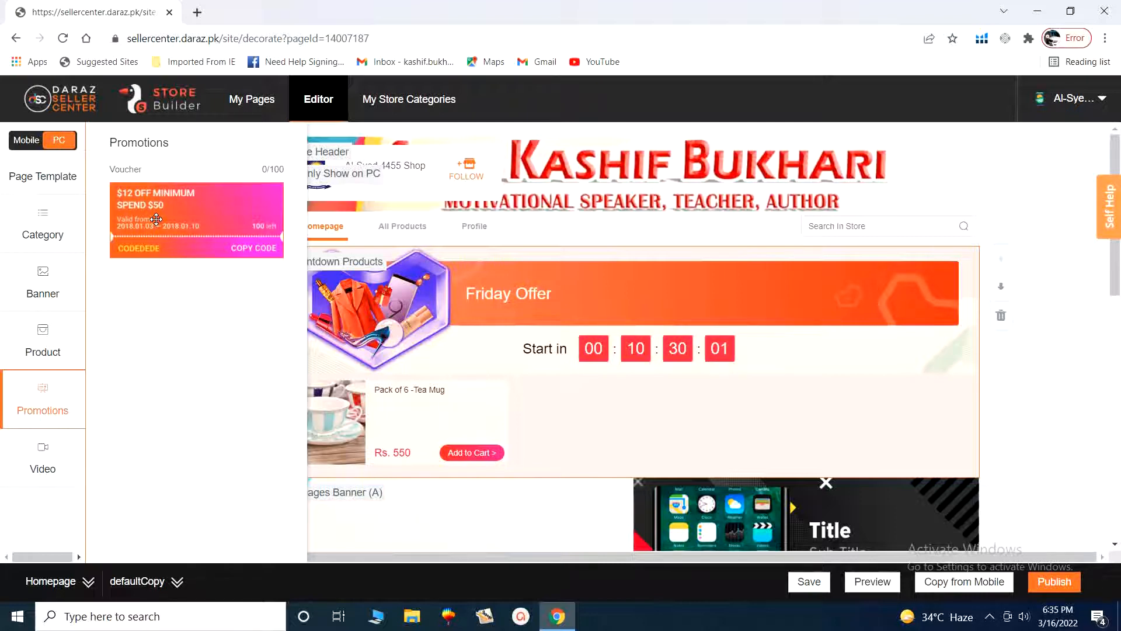
{"action": "left_click_drag", "start_coordinate": [156, 219], "coordinate": [613, 271]}
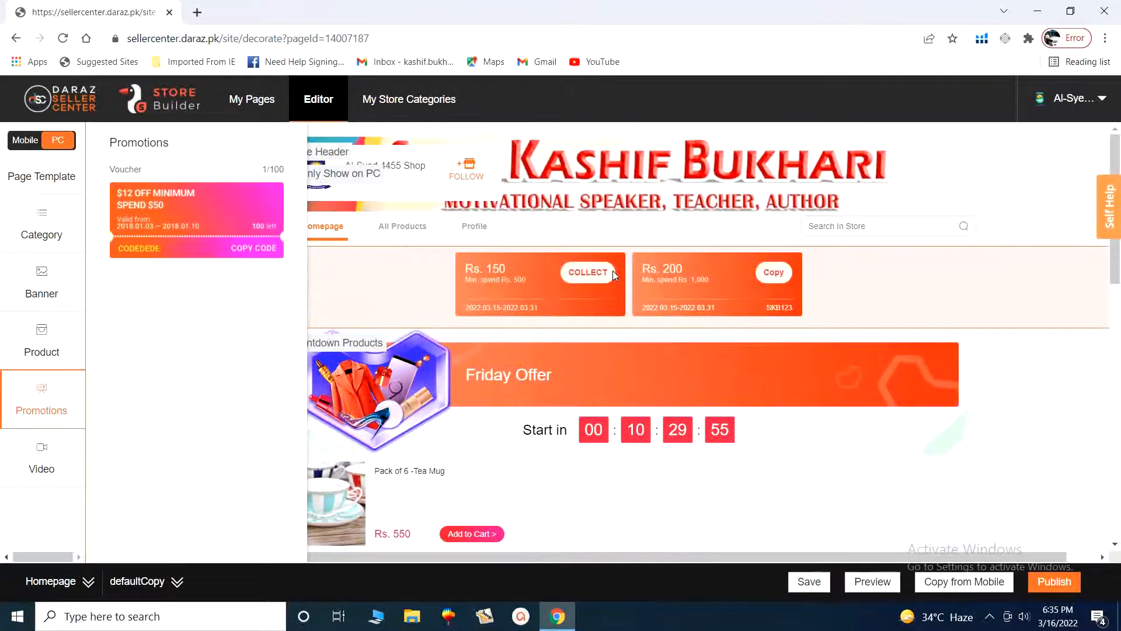
{"action": "left_click", "coordinate": [1088, 459]}
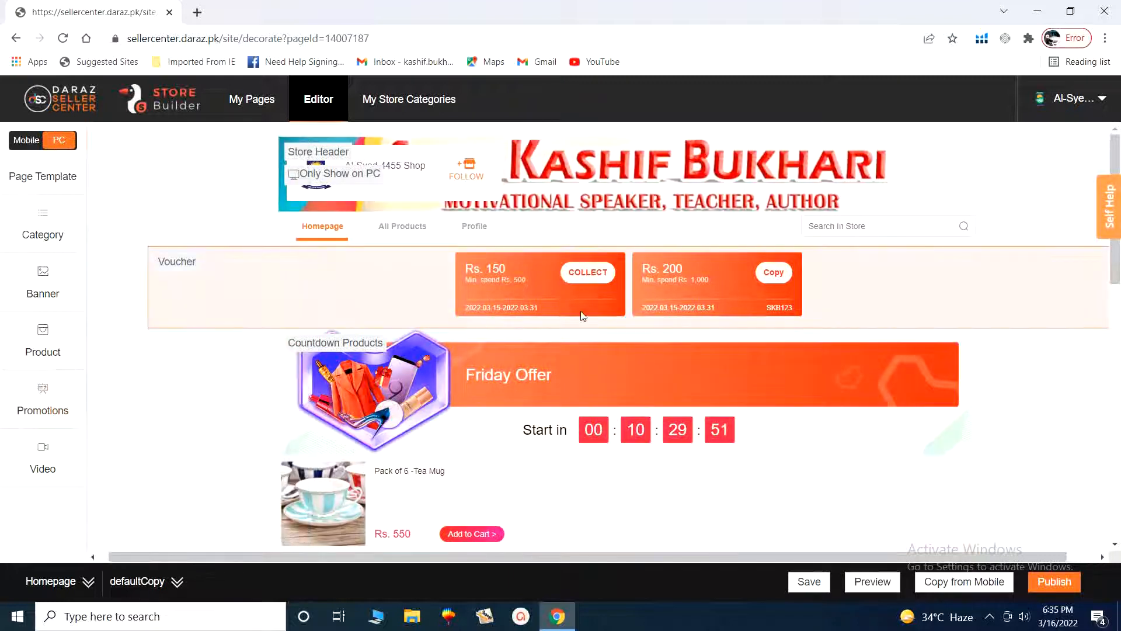
Set the Voucher module to manual selection with the Get 25% Off and Get Mega Offer vouchers, and save it.
{"action": "left_click", "coordinate": [413, 285]}
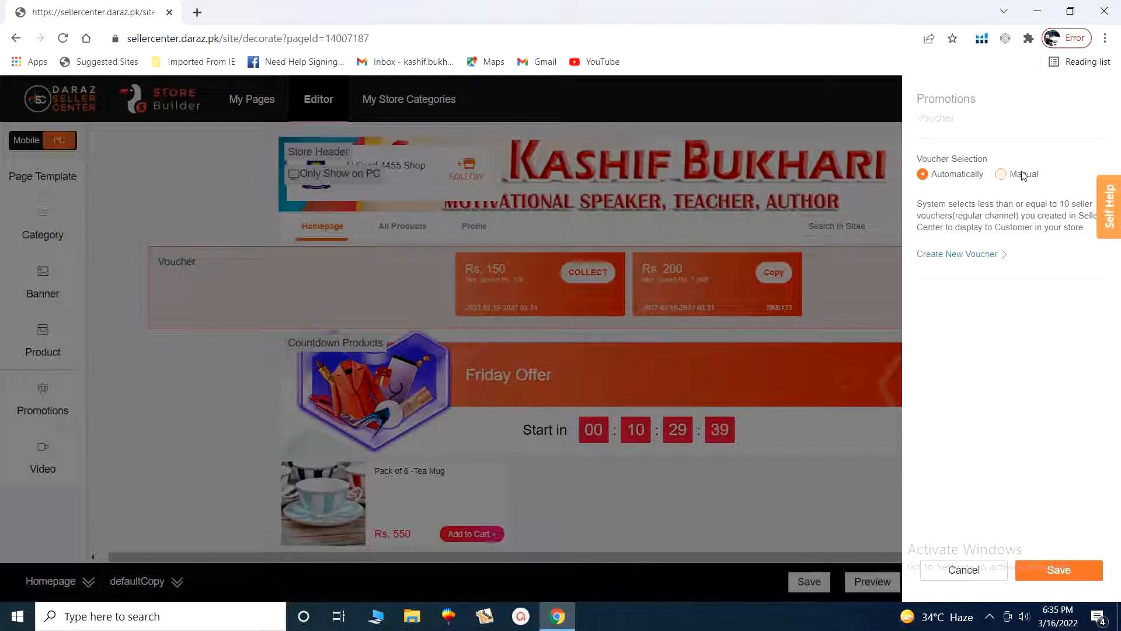
{"action": "left_click", "coordinate": [1001, 174]}
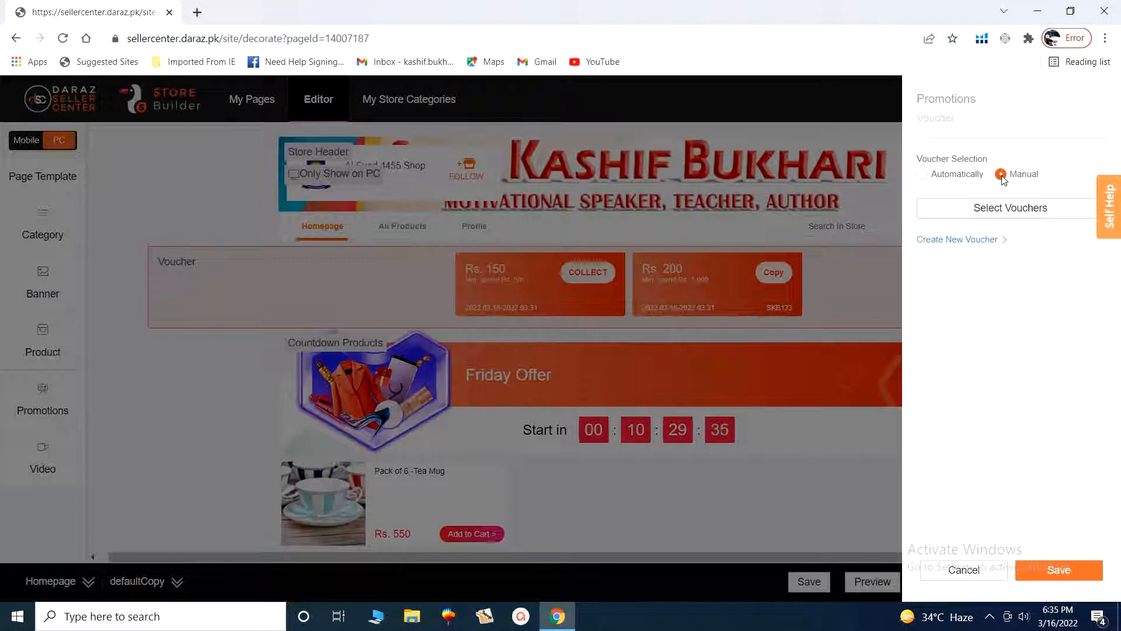
{"action": "left_click", "coordinate": [1023, 215]}
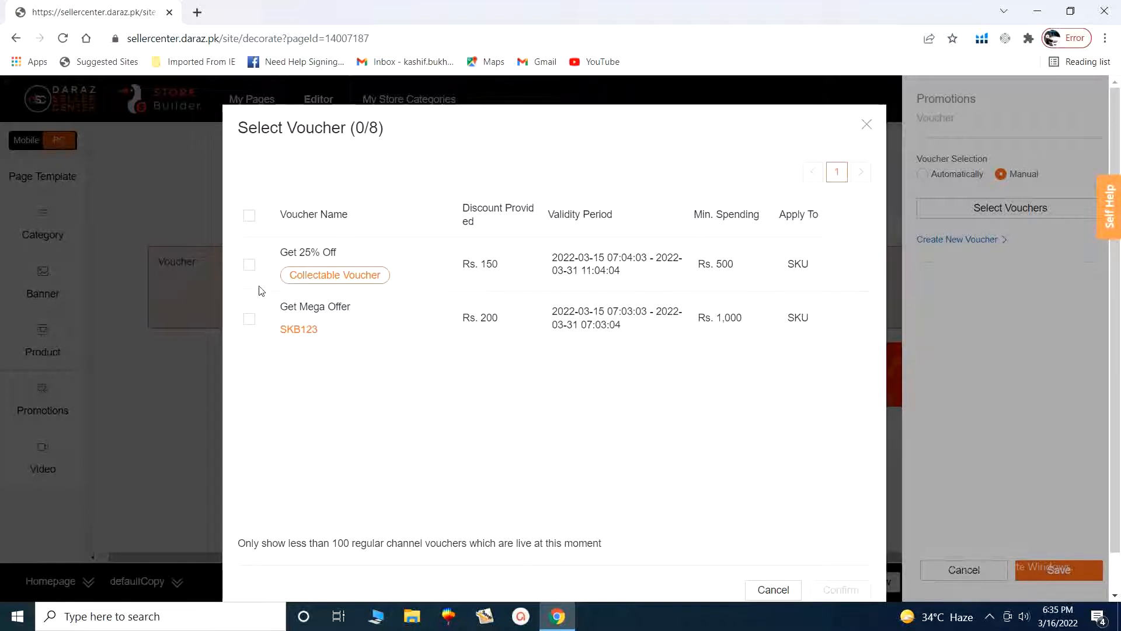
{"action": "left_click", "coordinate": [249, 266]}
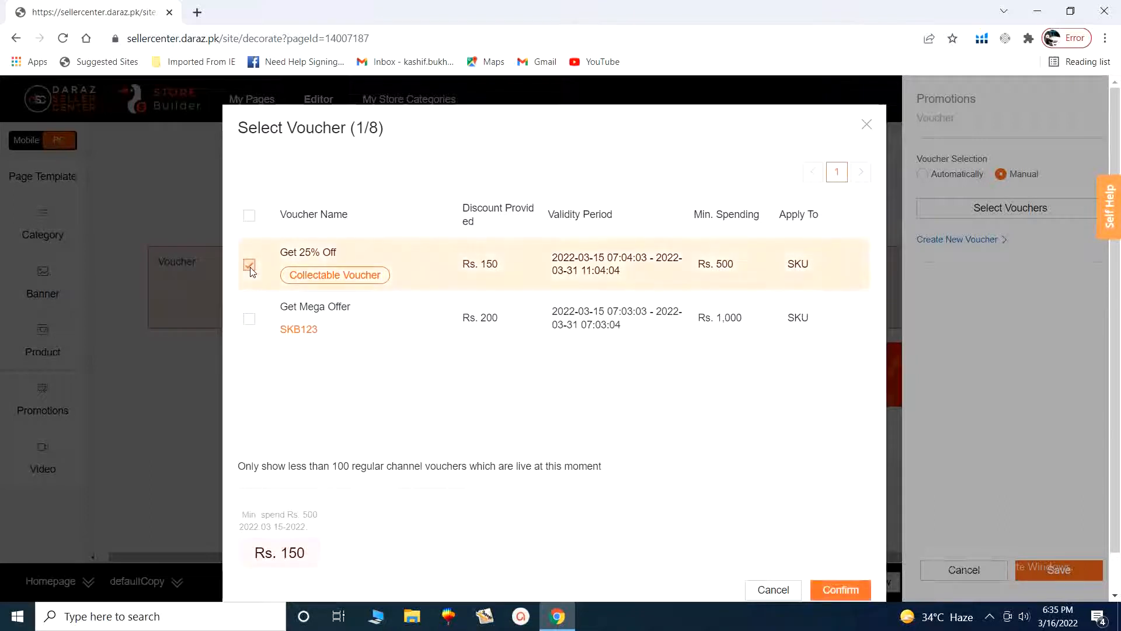
{"action": "left_click", "coordinate": [250, 319]}
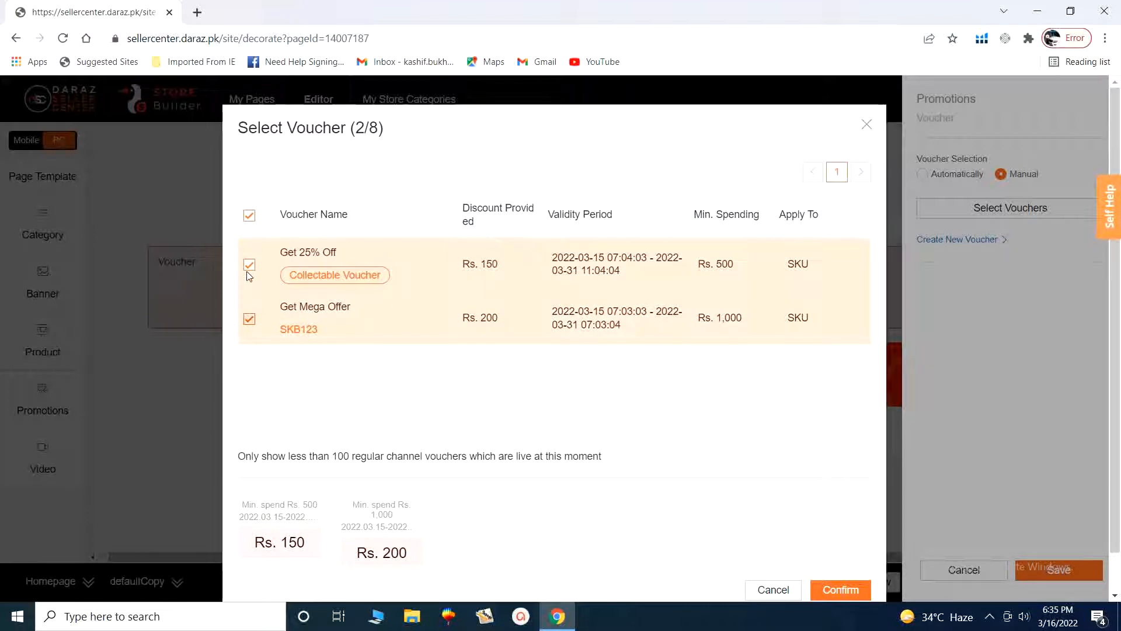
{"action": "left_click", "coordinate": [830, 587]}
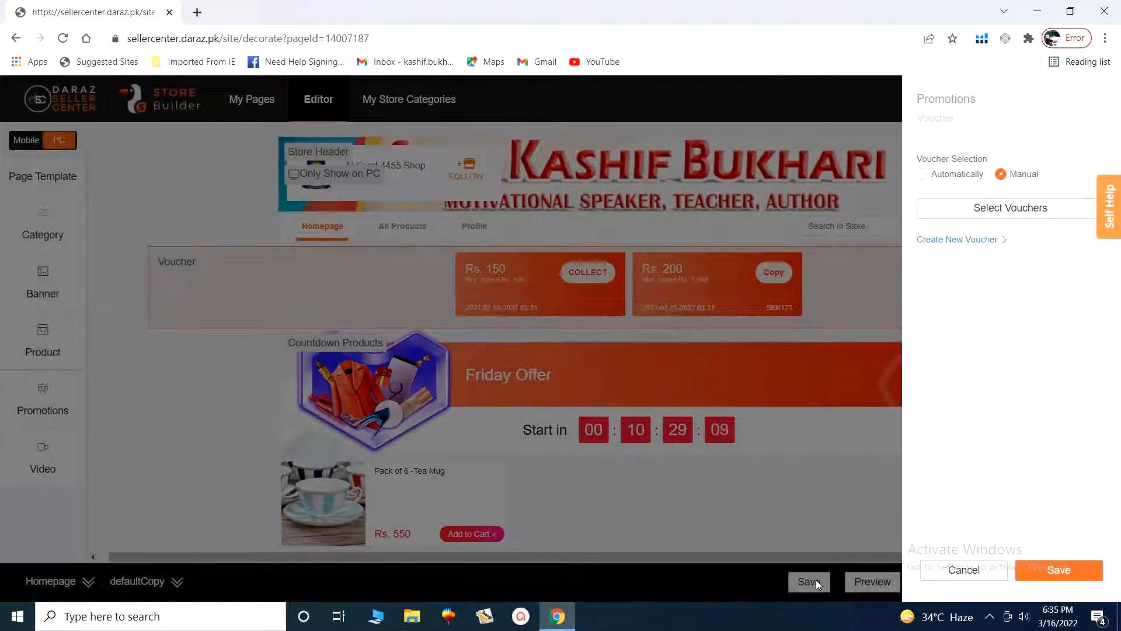
{"action": "left_click", "coordinate": [1064, 571]}
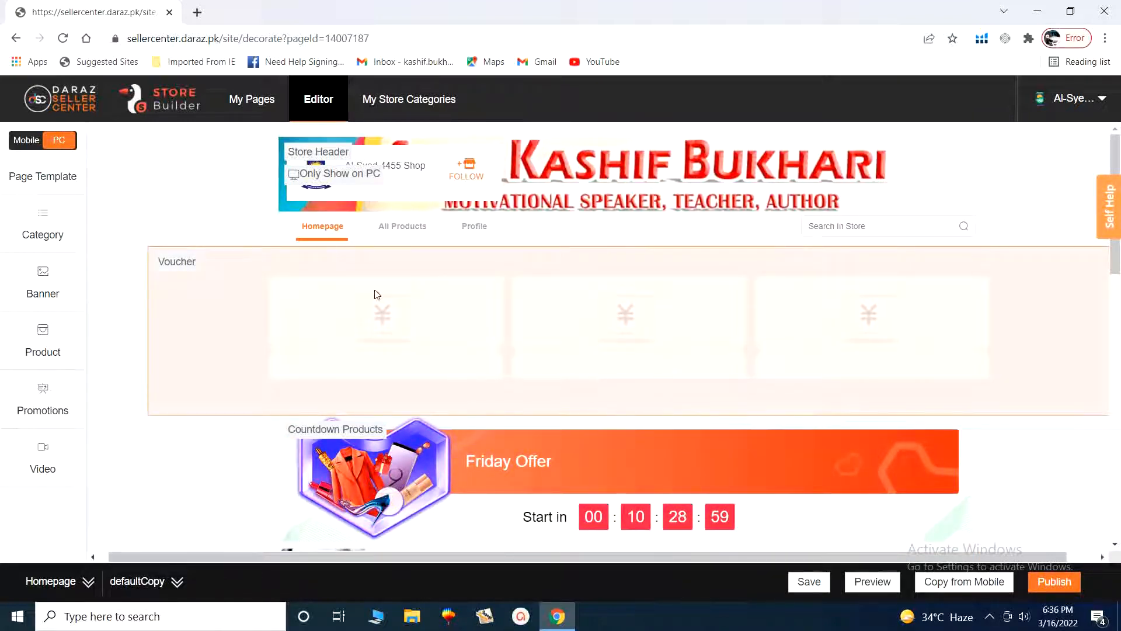
Go from the Voucher module's settings to the seller voucher list and start adding a new voucher.
{"action": "scroll", "coordinate": [682, 366], "scroll_direction": "down", "scroll_amount": 4}
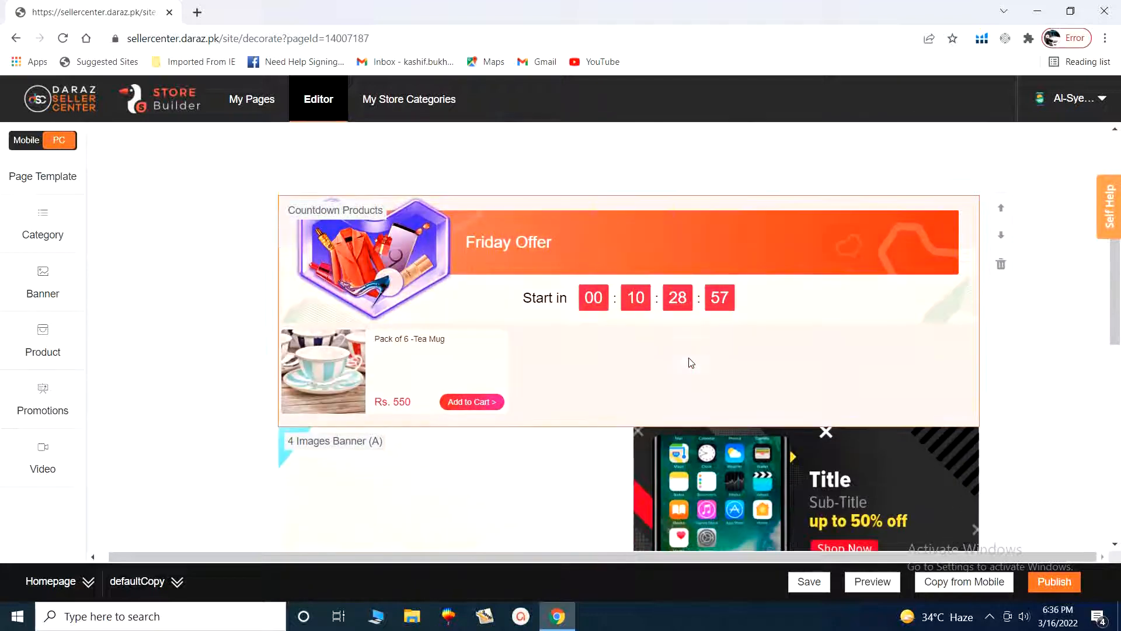
{"action": "scroll", "coordinate": [689, 359], "scroll_direction": "up", "scroll_amount": 3}
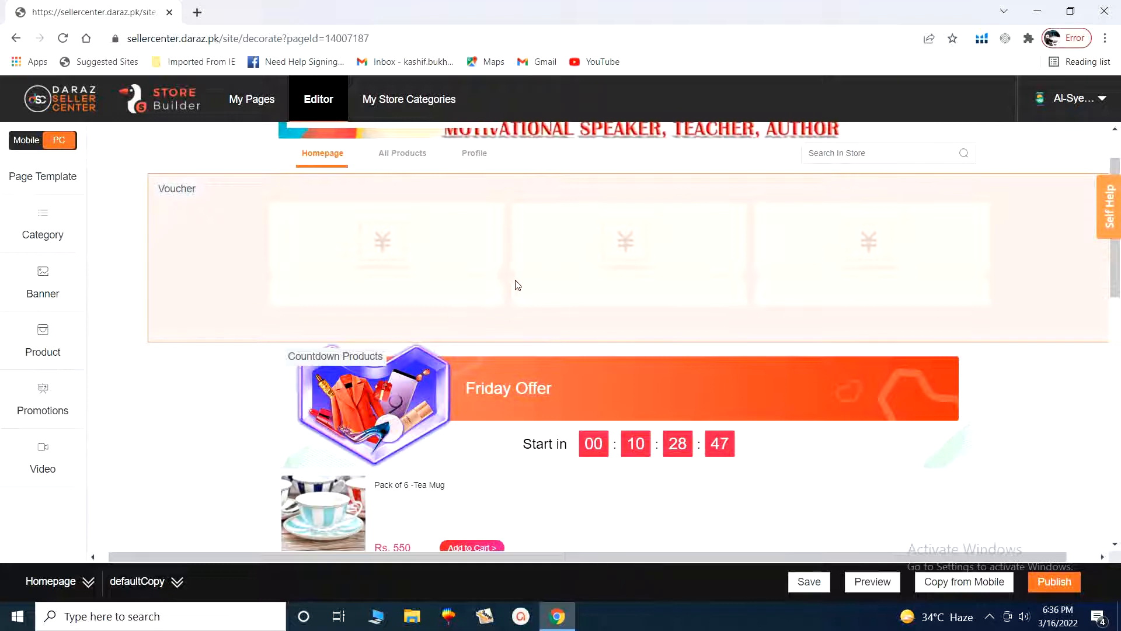
{"action": "left_click", "coordinate": [495, 268]}
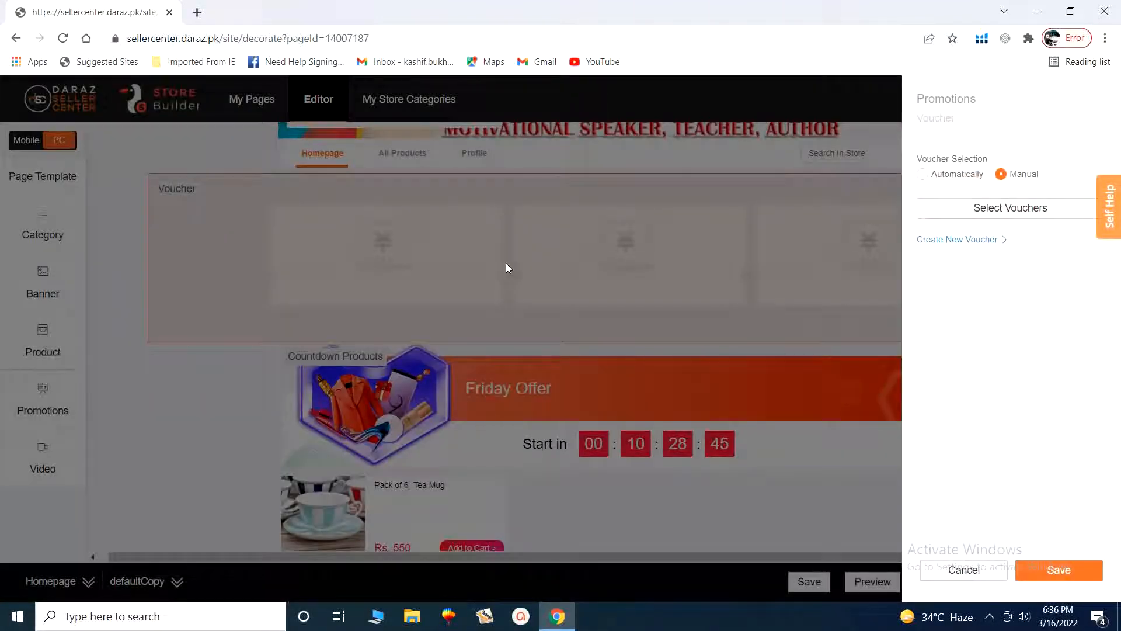
{"action": "left_click", "coordinate": [970, 245]}
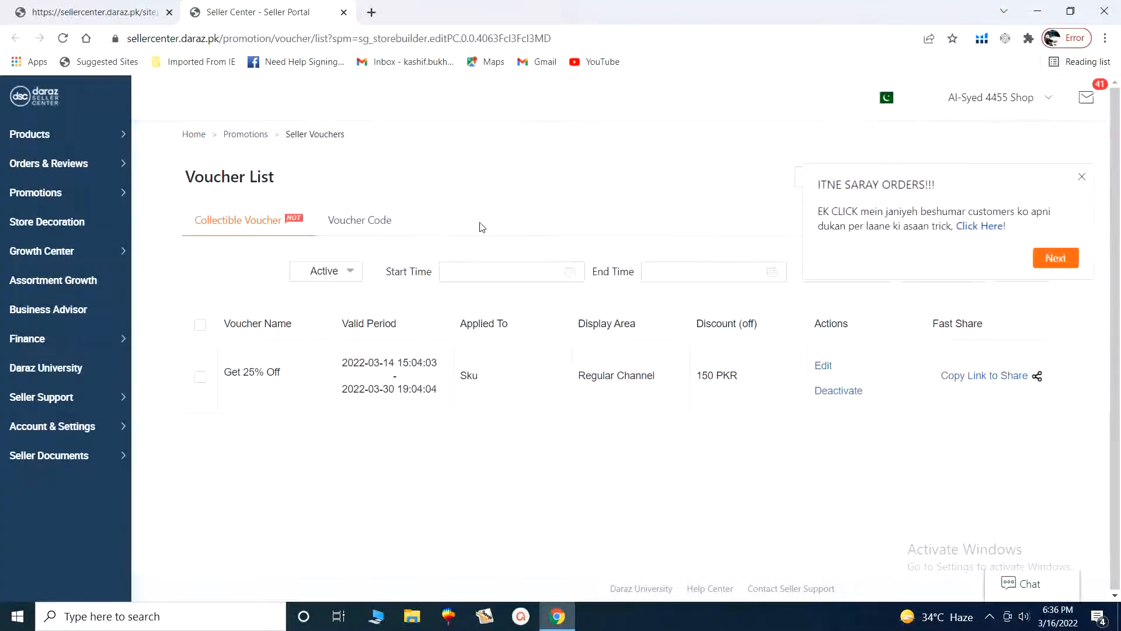
{"action": "left_click", "coordinate": [1083, 177]}
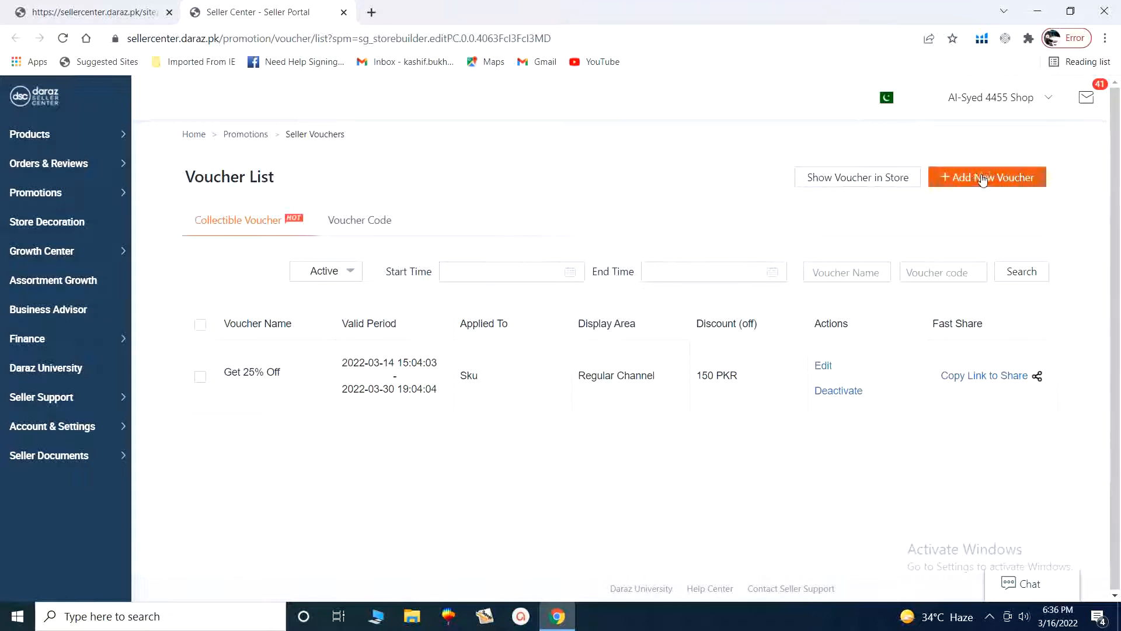
{"action": "left_click", "coordinate": [958, 181]}
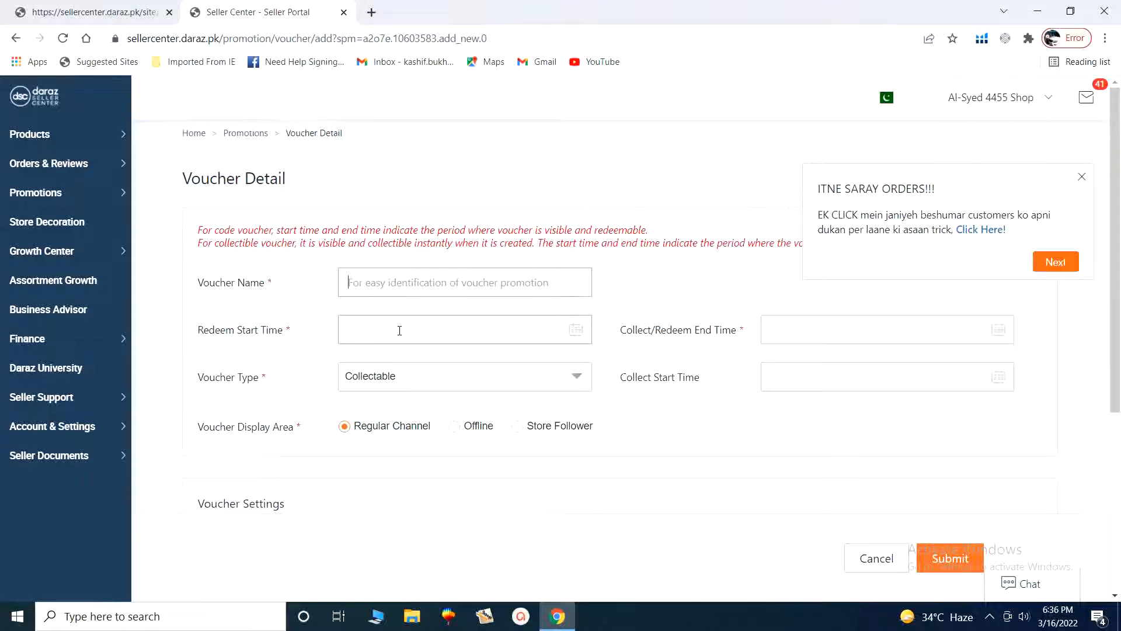
Name the new voucher "Friday Offer".
{"action": "left_click", "coordinate": [786, 326]}
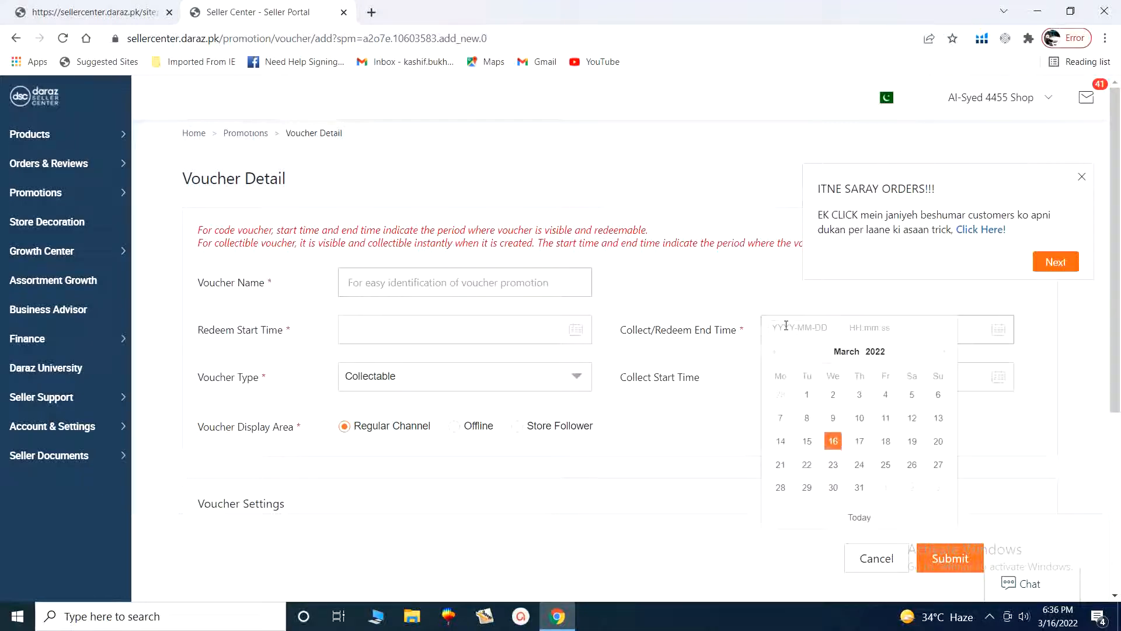
{"action": "left_click", "coordinate": [723, 290]}
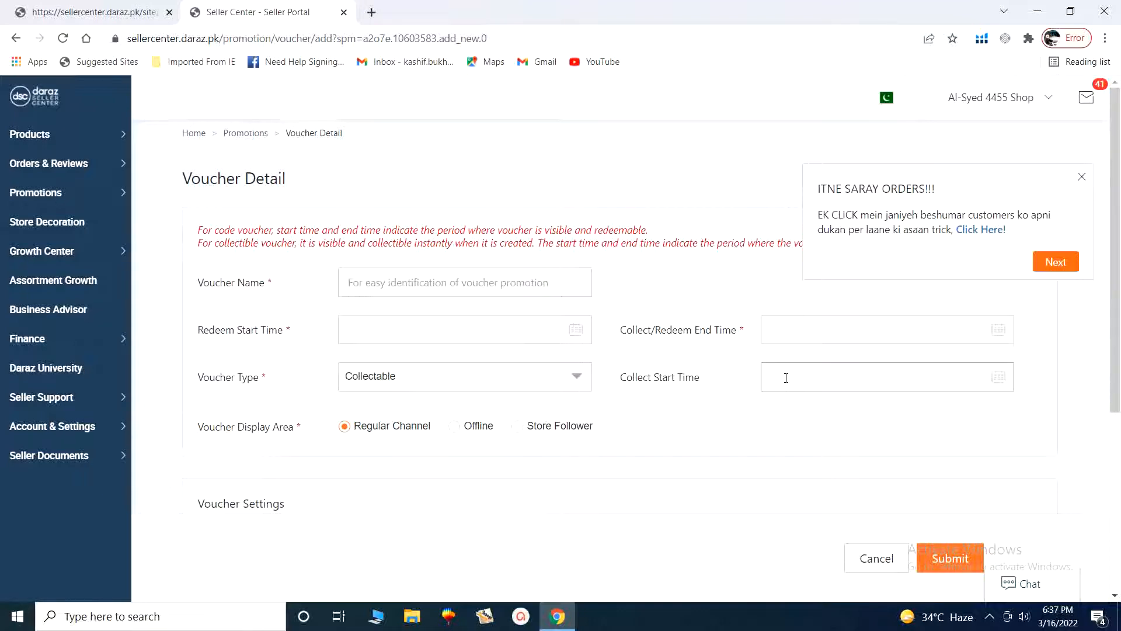
{"action": "left_click", "coordinate": [416, 277]}
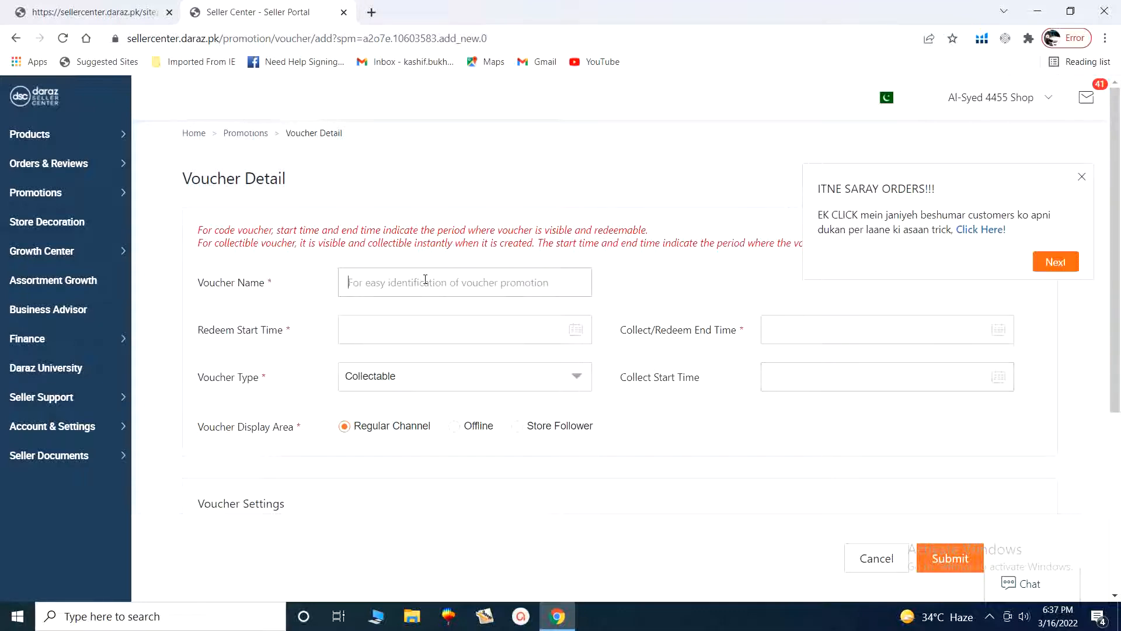
{"action": "type", "text": "Friday "}
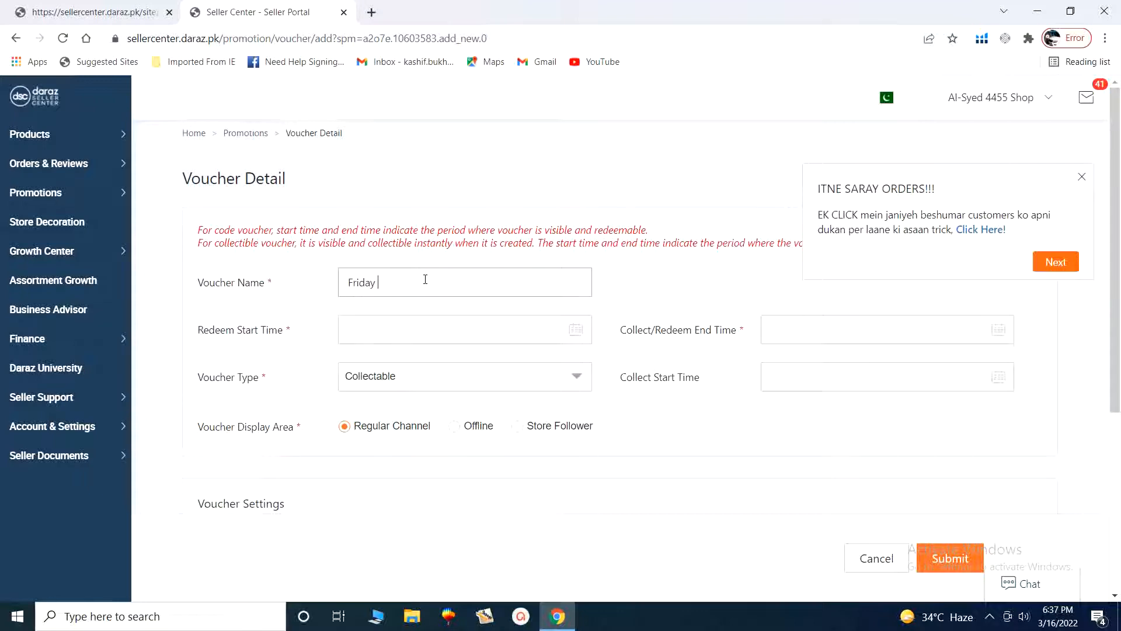
{"action": "type", "text": "Offer"}
{"action": "left_click", "coordinate": [441, 326]}
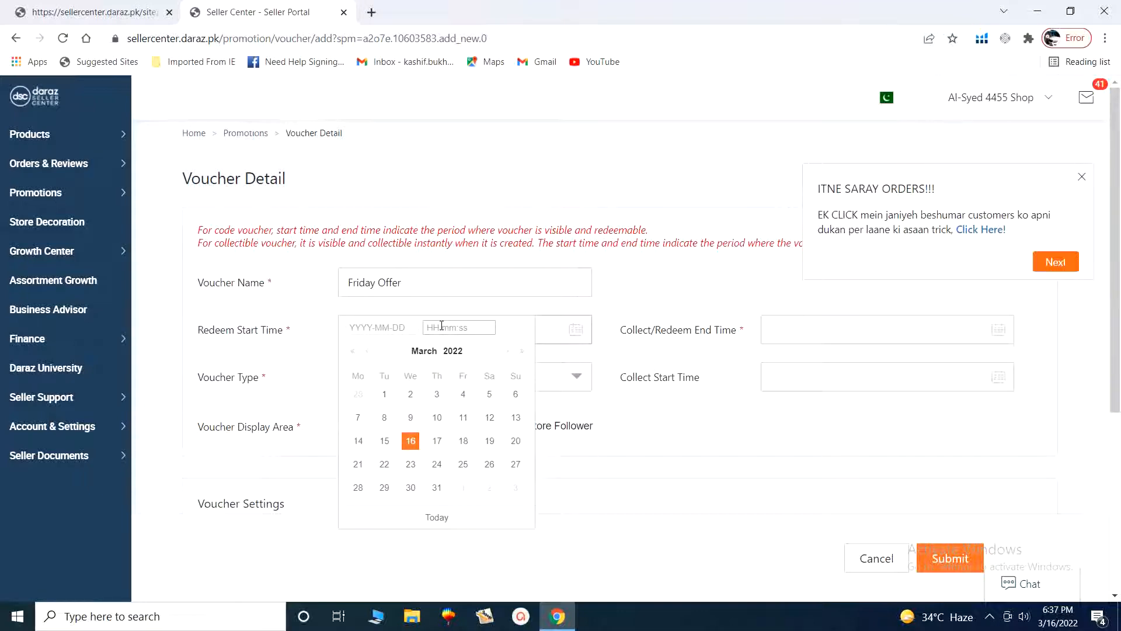
{"action": "left_click", "coordinate": [464, 446]}
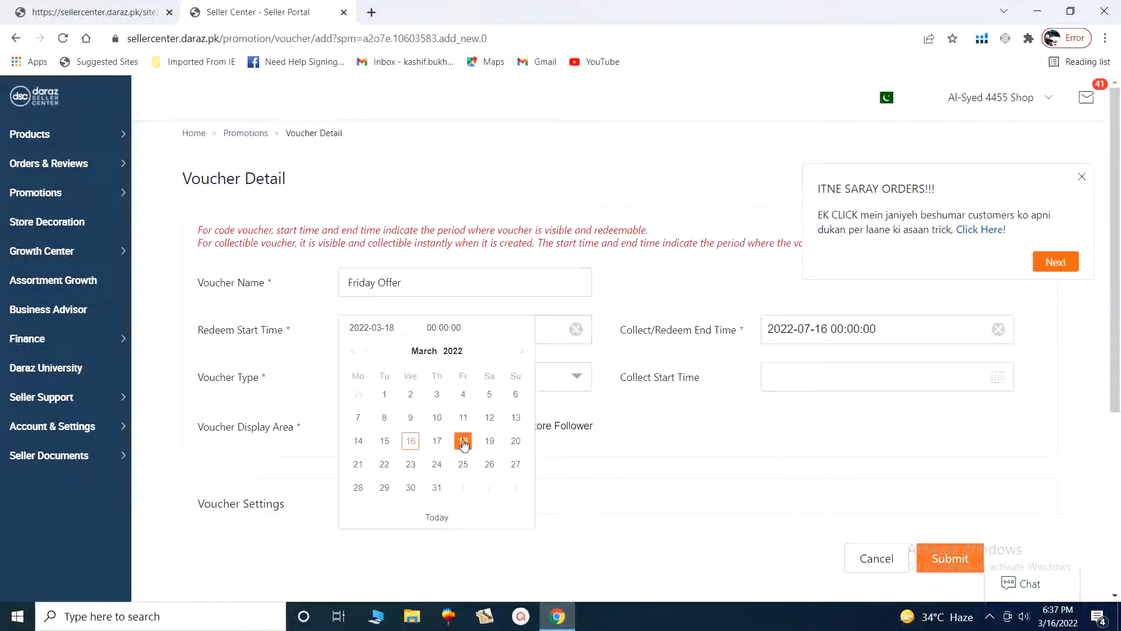
{"action": "left_click", "coordinate": [435, 330]}
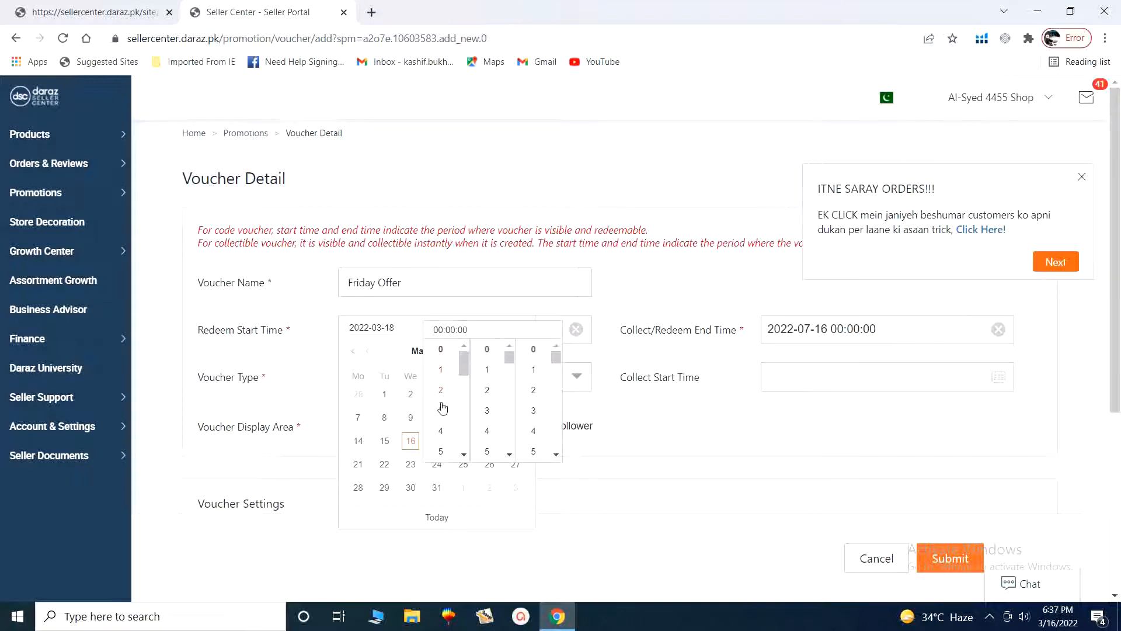
{"action": "scroll", "coordinate": [443, 411], "scroll_direction": "down", "scroll_amount": 5}
{"action": "left_click", "coordinate": [446, 425]}
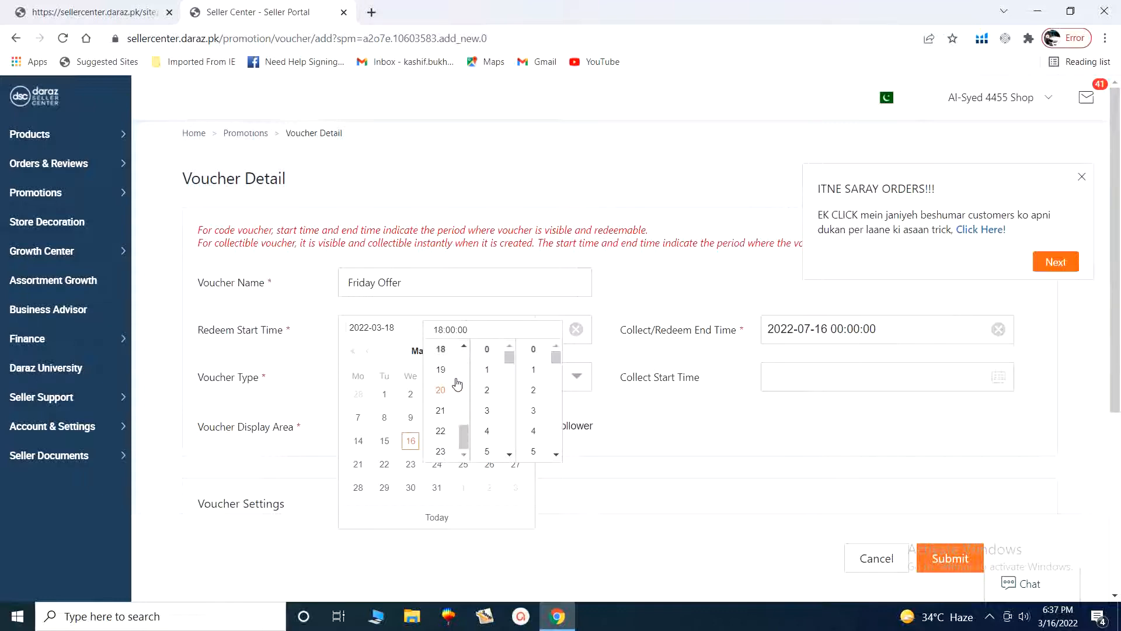
{"action": "scroll", "coordinate": [503, 409], "scroll_direction": "down", "scroll_amount": 1}
{"action": "scroll", "coordinate": [502, 413], "scroll_direction": "down", "scroll_amount": 3}
{"action": "left_click", "coordinate": [490, 430]}
{"action": "left_click", "coordinate": [534, 450]}
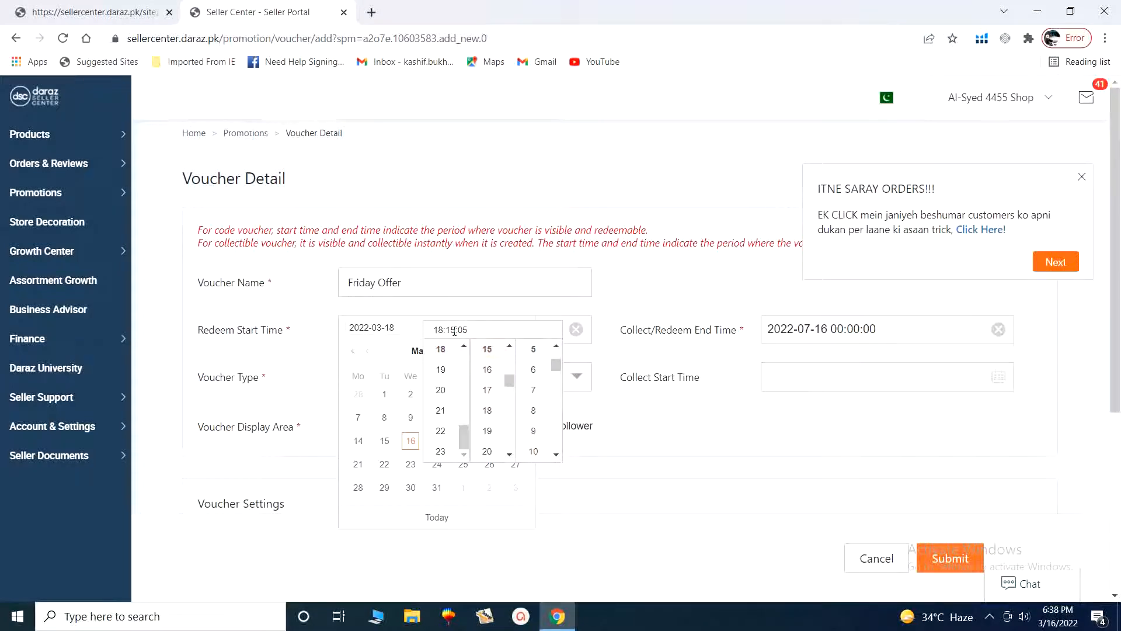
{"action": "left_click", "coordinate": [659, 492]}
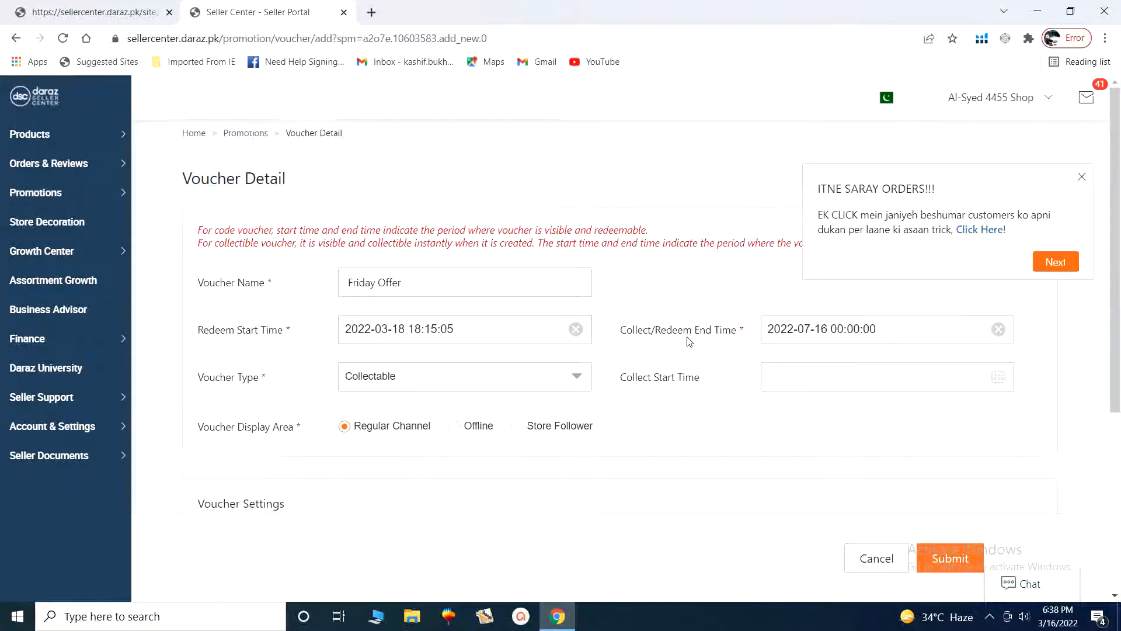
{"action": "left_click", "coordinate": [835, 331]}
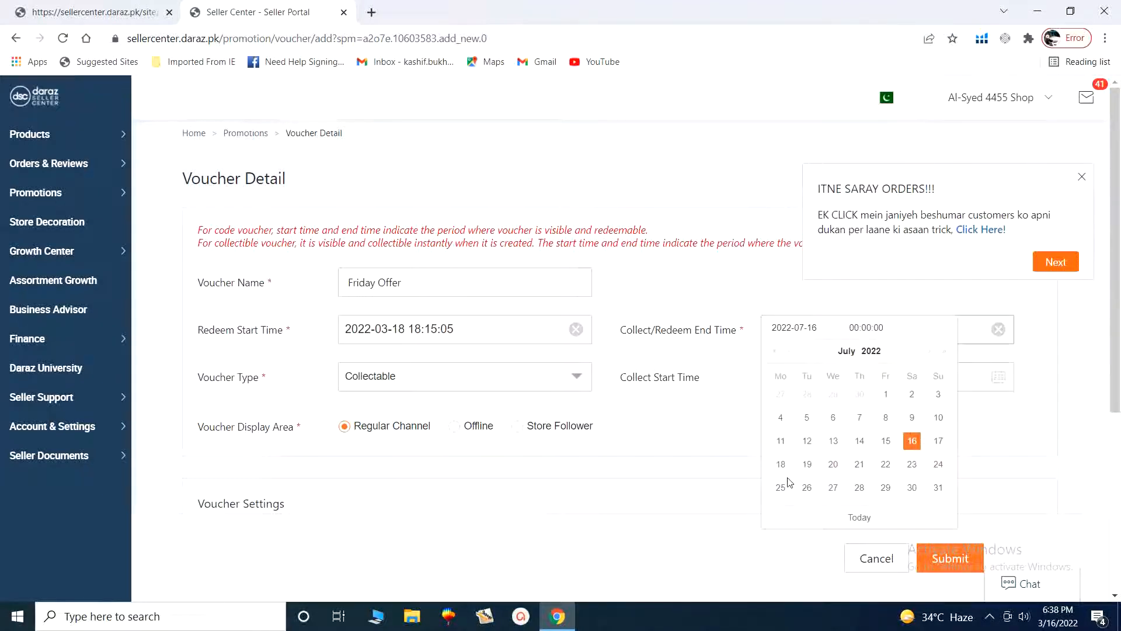
{"action": "left_click", "coordinate": [886, 466]}
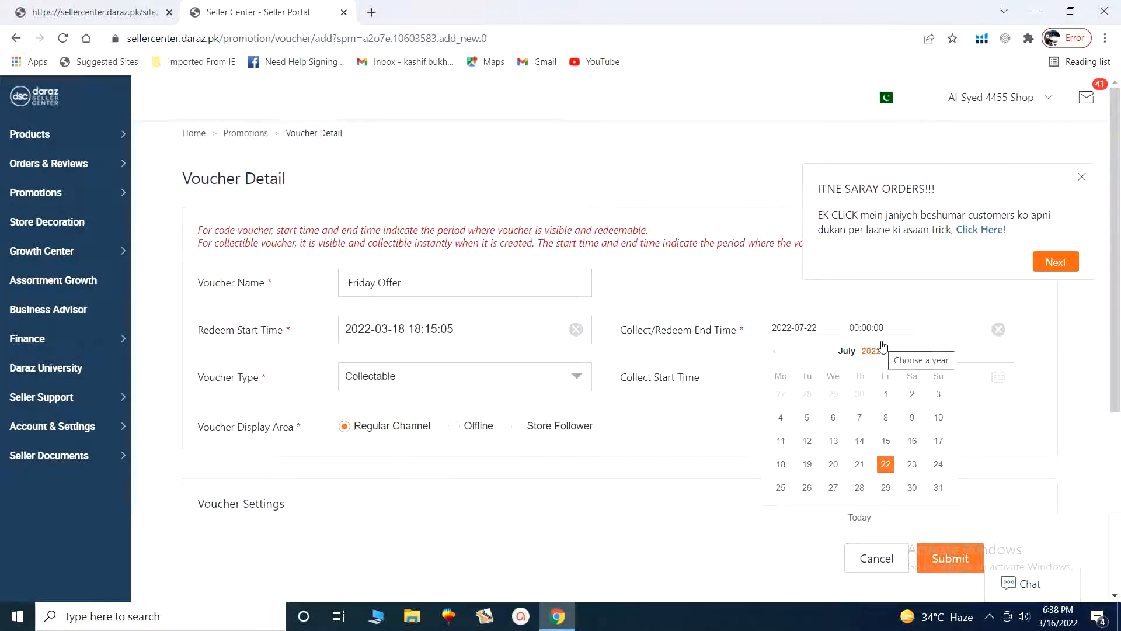
{"action": "left_click", "coordinate": [784, 352]}
{"action": "left_click", "coordinate": [785, 352]}
{"action": "left_click", "coordinate": [787, 353]}
{"action": "left_click", "coordinate": [787, 352]}
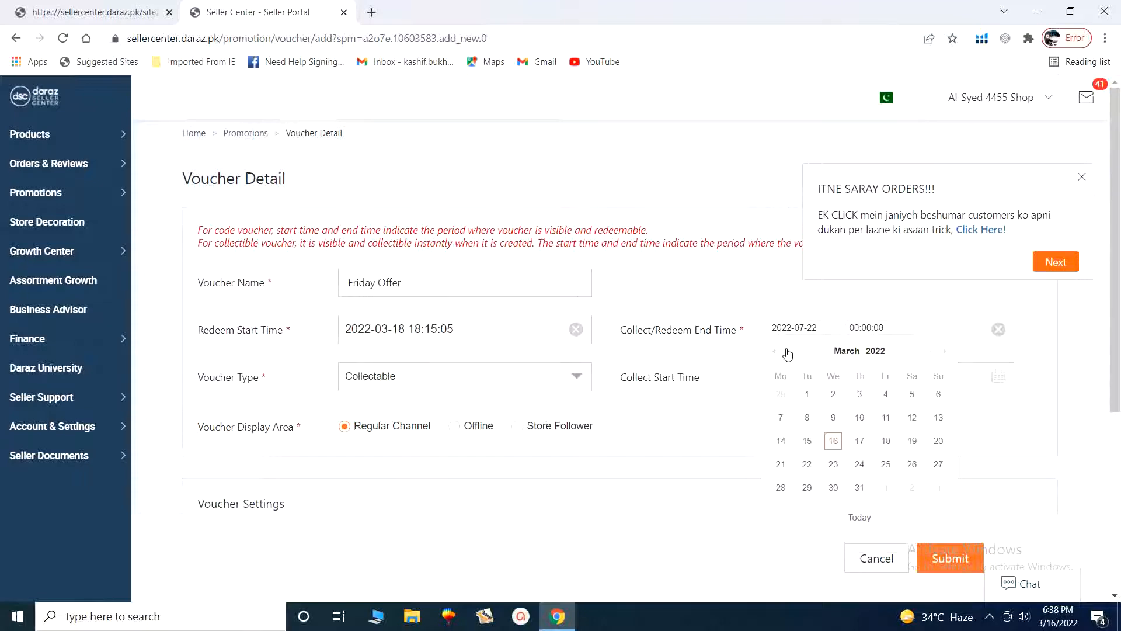
{"action": "left_click", "coordinate": [885, 464]}
{"action": "left_click", "coordinate": [866, 329]}
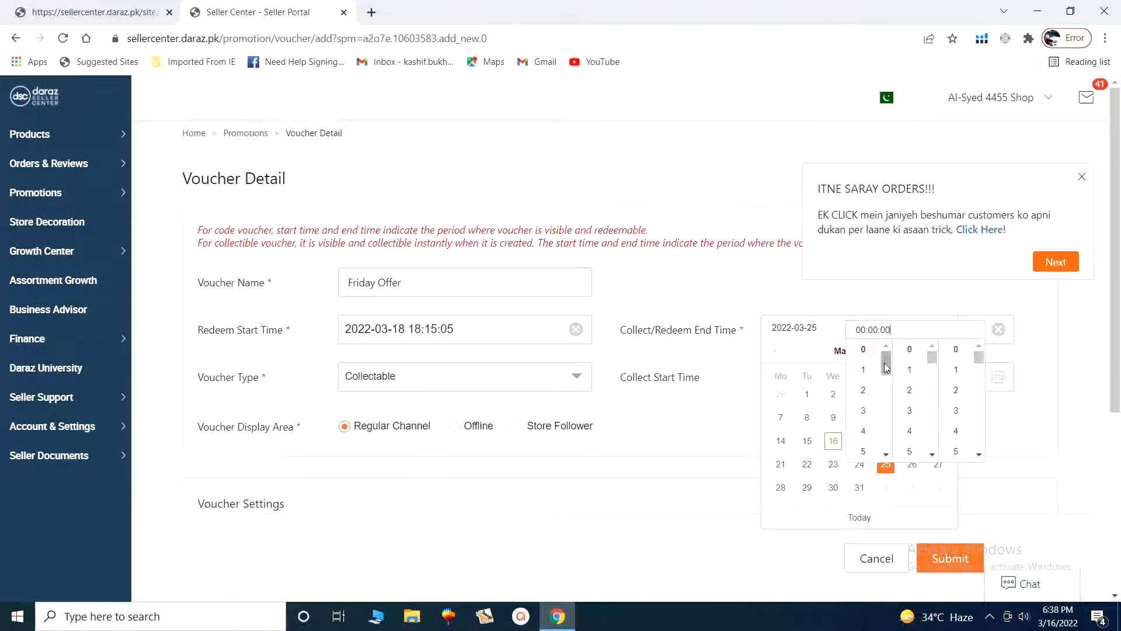
{"action": "left_click", "coordinate": [863, 451]}
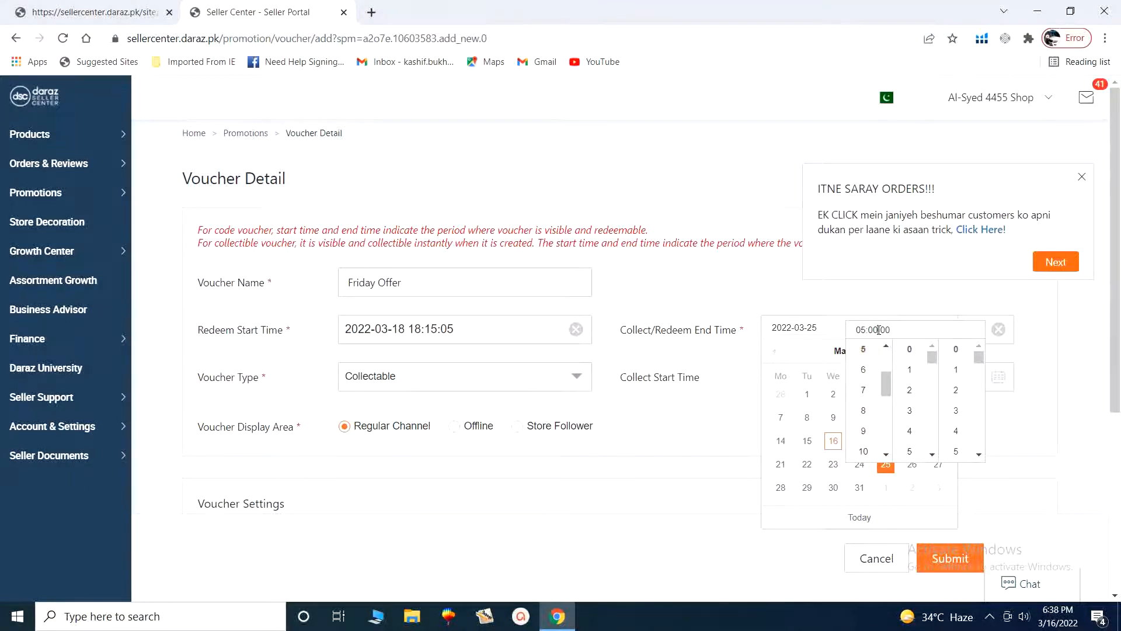
{"action": "left_click", "coordinate": [911, 449]}
{"action": "left_click", "coordinate": [956, 430]}
{"action": "left_click", "coordinate": [690, 444]}
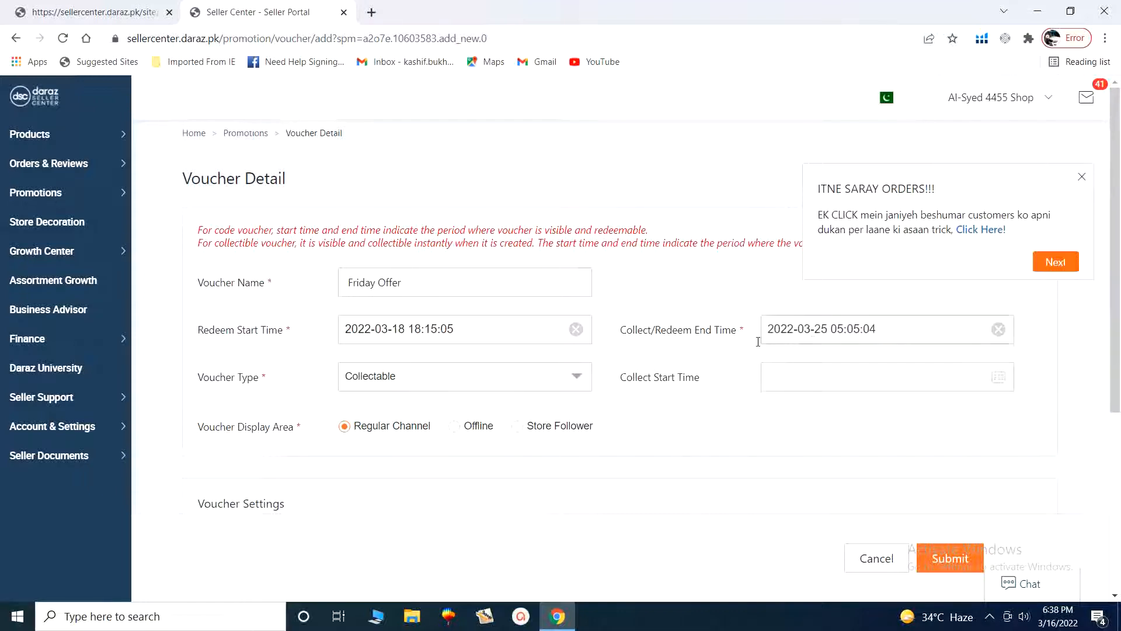
{"action": "left_click", "coordinate": [487, 385]}
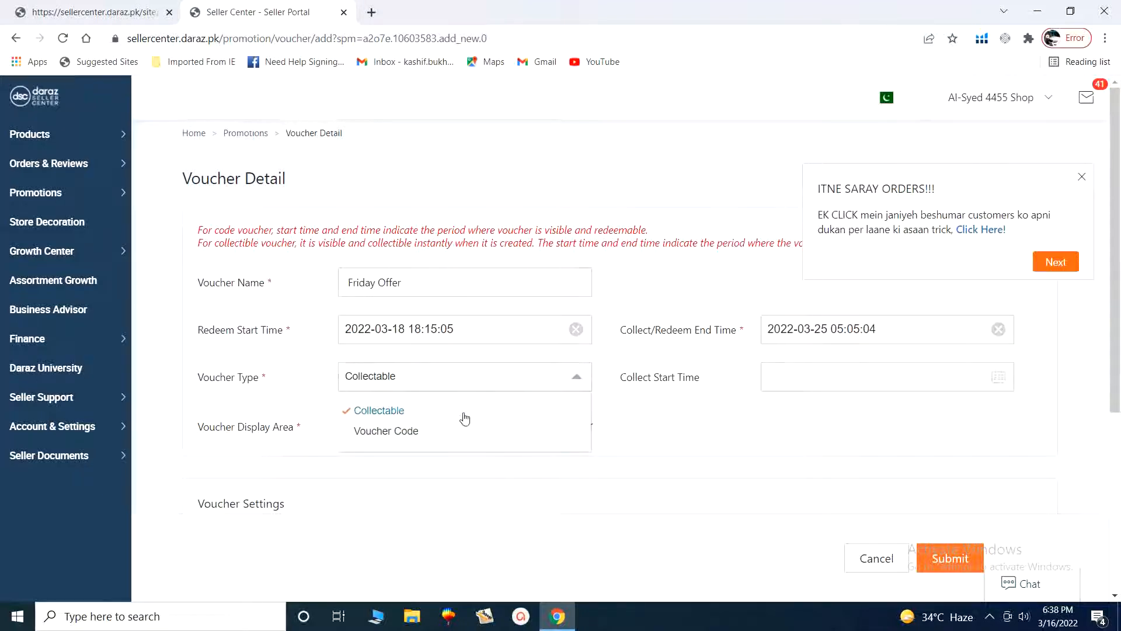
{"action": "left_click", "coordinate": [631, 443]}
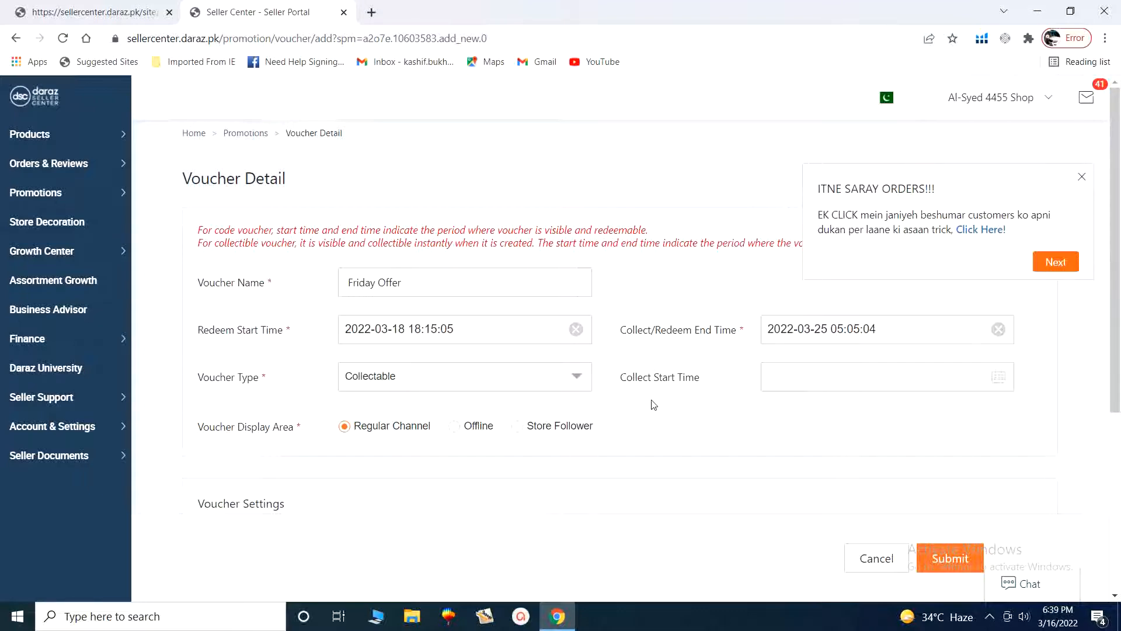
{"action": "left_click", "coordinate": [841, 382]}
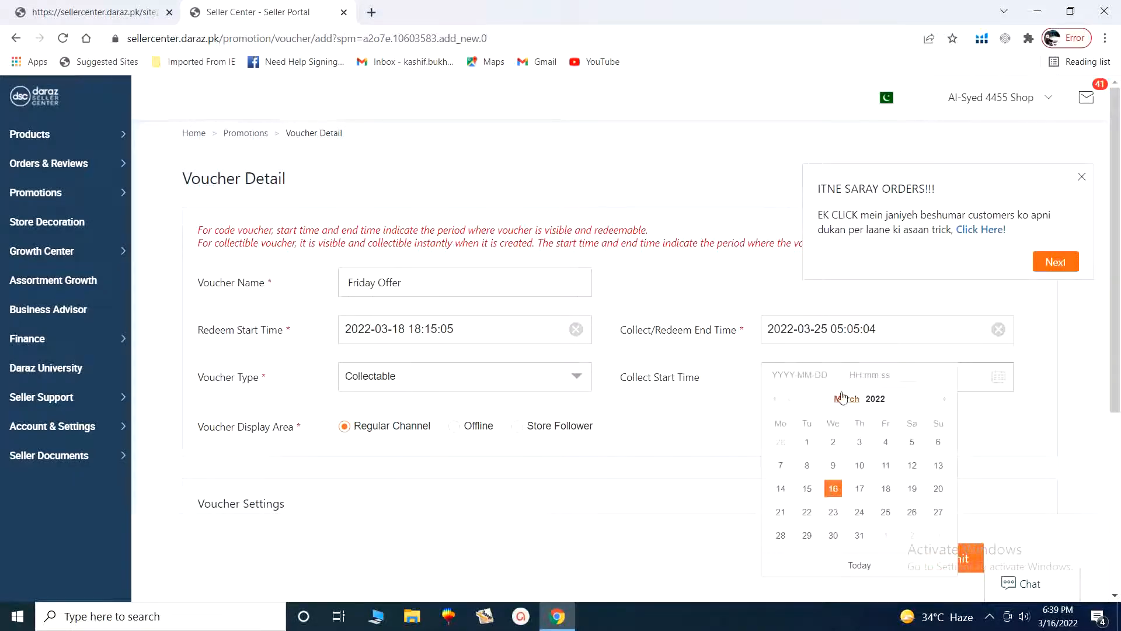
{"action": "left_click", "coordinate": [861, 492]}
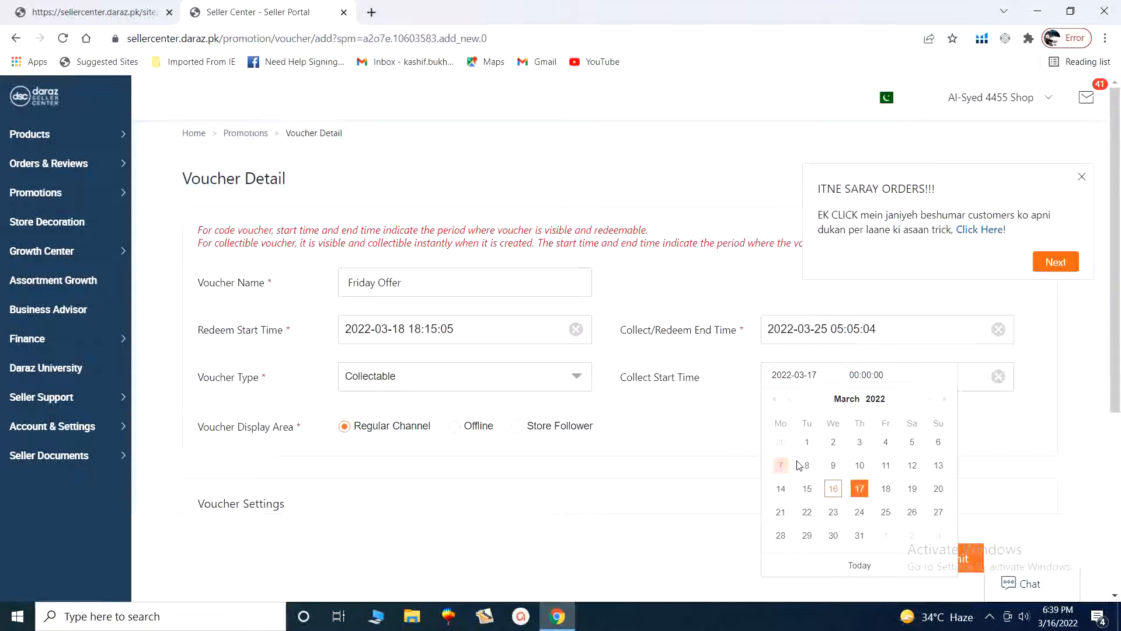
{"action": "left_click", "coordinate": [855, 375]}
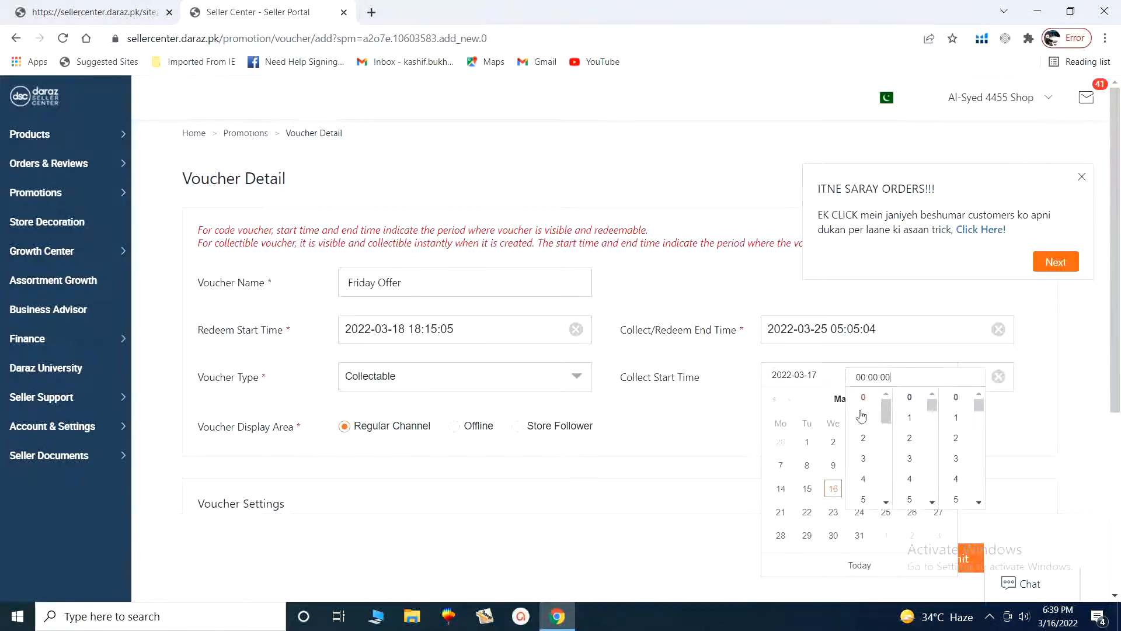
{"action": "left_click", "coordinate": [864, 479]}
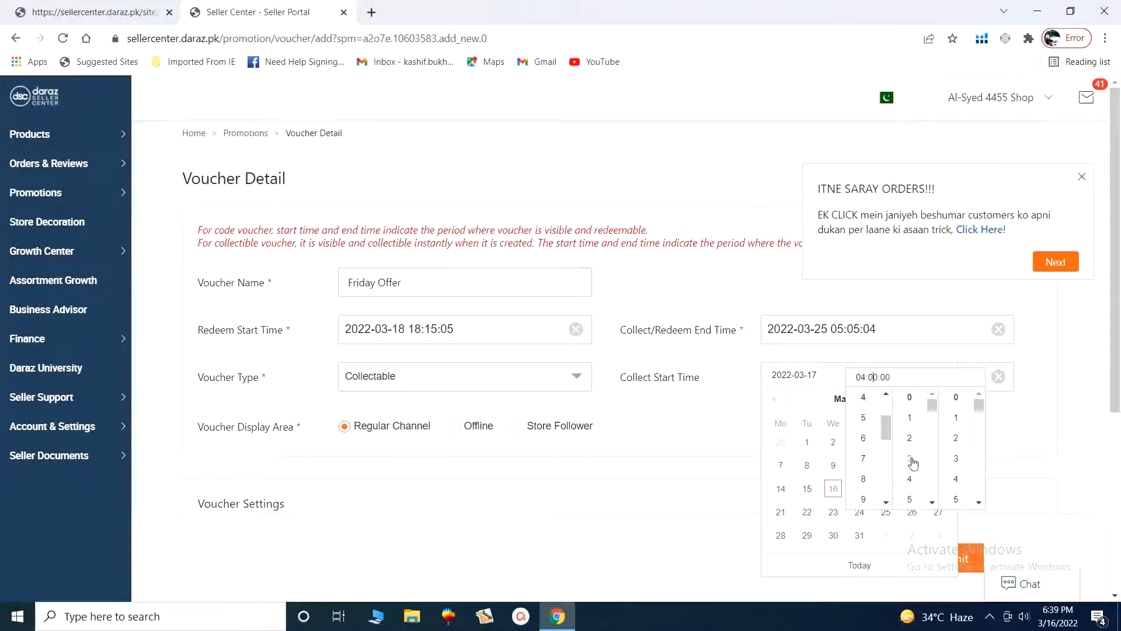
{"action": "left_click", "coordinate": [910, 479]}
{"action": "left_click", "coordinate": [956, 457]}
{"action": "left_click", "coordinate": [719, 442]}
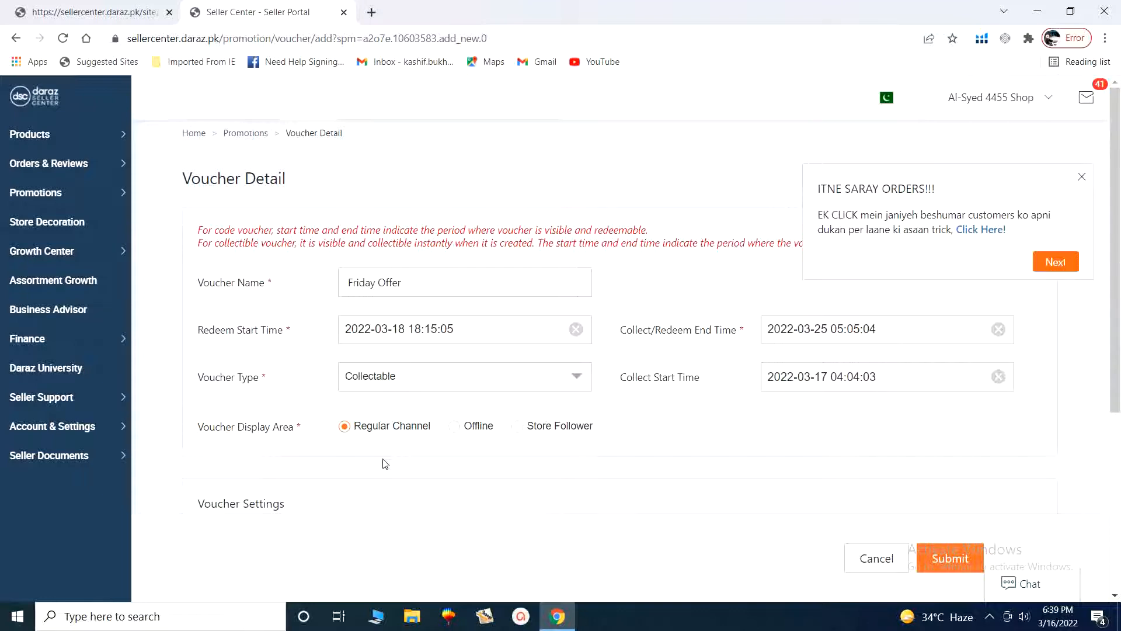
Try the Offline and Store Follower options for the voucher display area.
{"action": "left_click", "coordinate": [455, 427]}
{"action": "left_click", "coordinate": [518, 427]}
Open the Daraz shopping site in a new browser tab and search it for "baloon for birthday".
{"action": "left_click", "coordinate": [372, 12]}
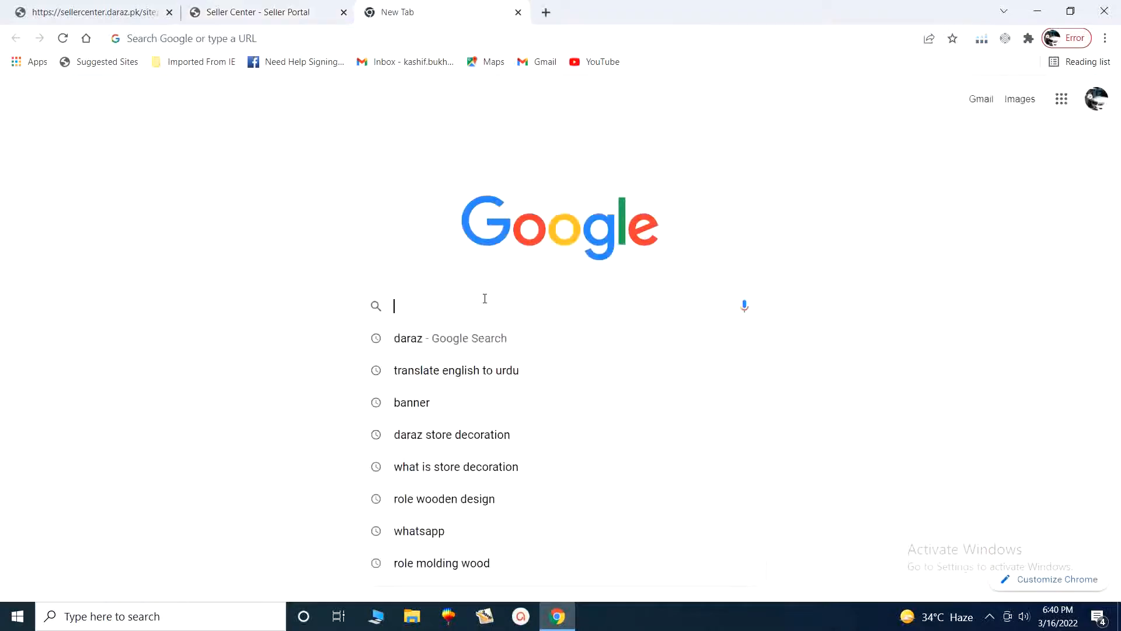
{"action": "left_click", "coordinate": [435, 339]}
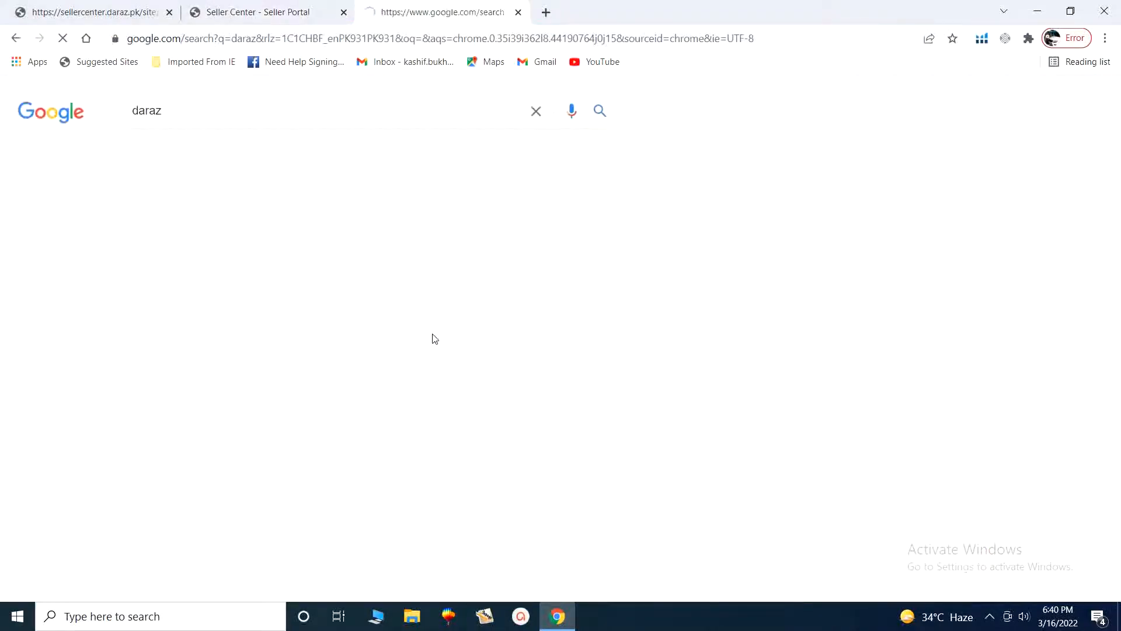
{"action": "left_click", "coordinate": [164, 242]}
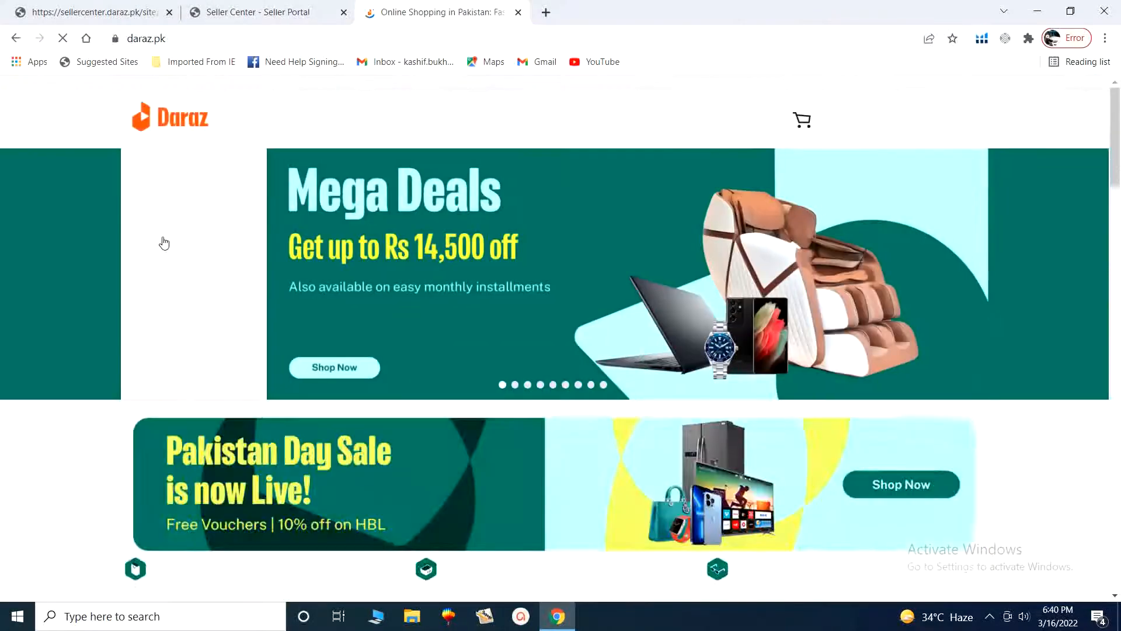
{"action": "left_click", "coordinate": [483, 120]}
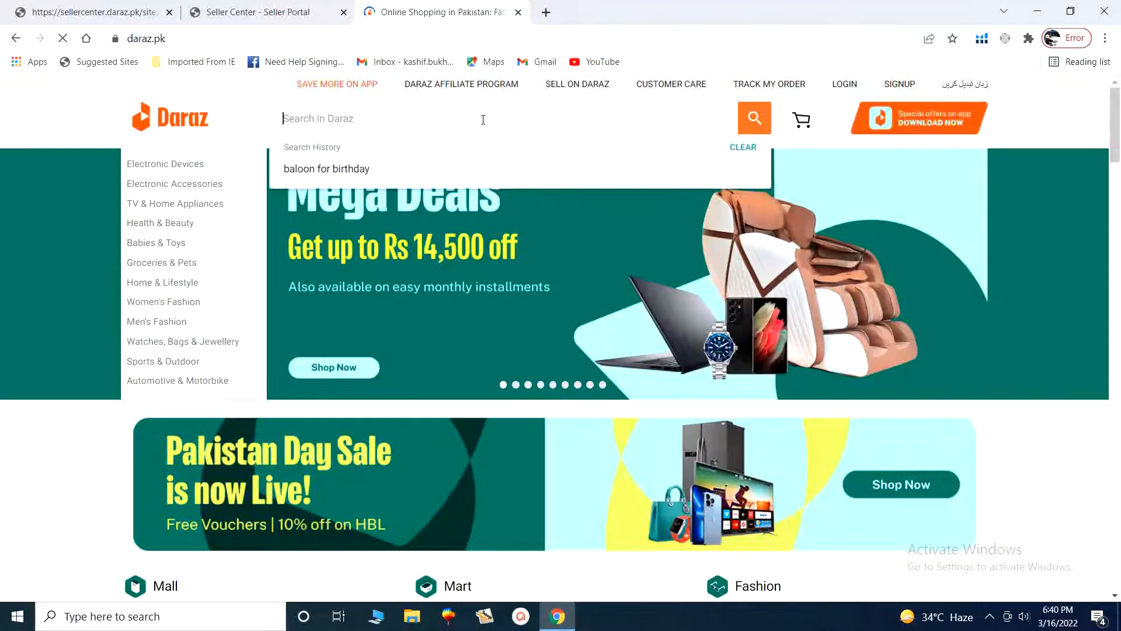
{"action": "left_click", "coordinate": [358, 169]}
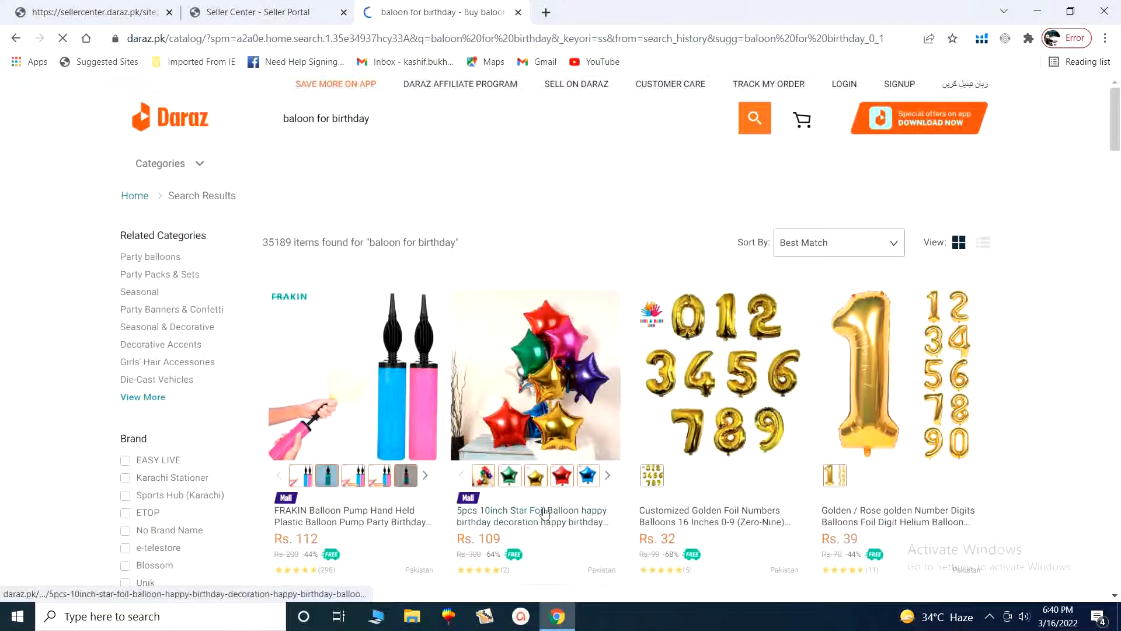
Open the FRAKIN balloon pump product and visit its seller's store to examine the follower count.
{"action": "left_click", "coordinate": [385, 529]}
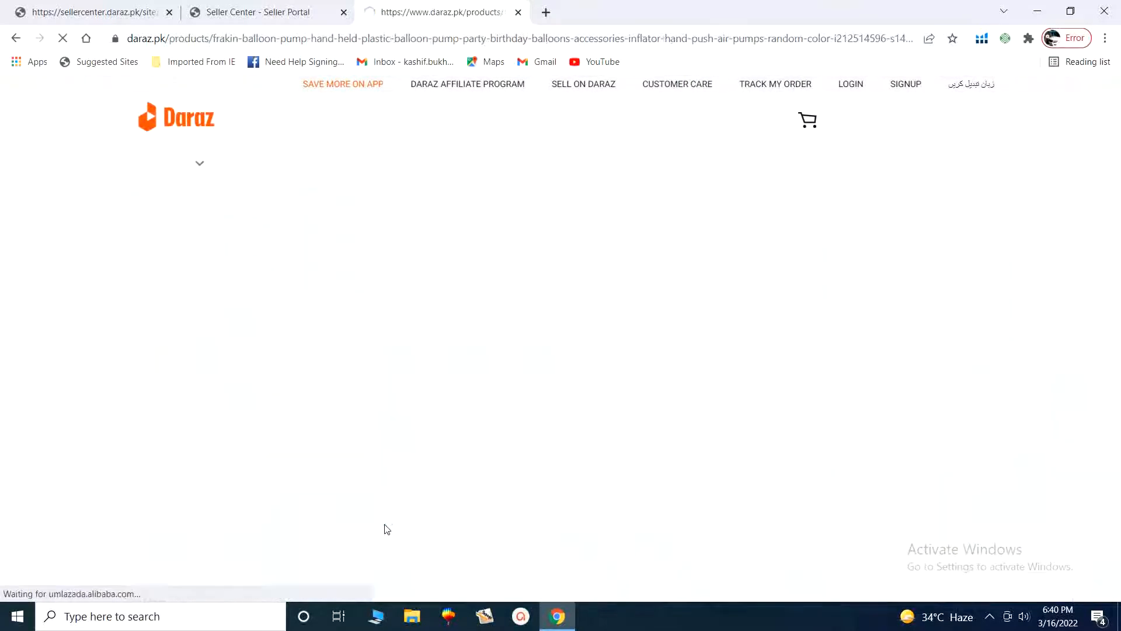
{"action": "scroll", "coordinate": [818, 489], "scroll_direction": "down", "scroll_amount": 2}
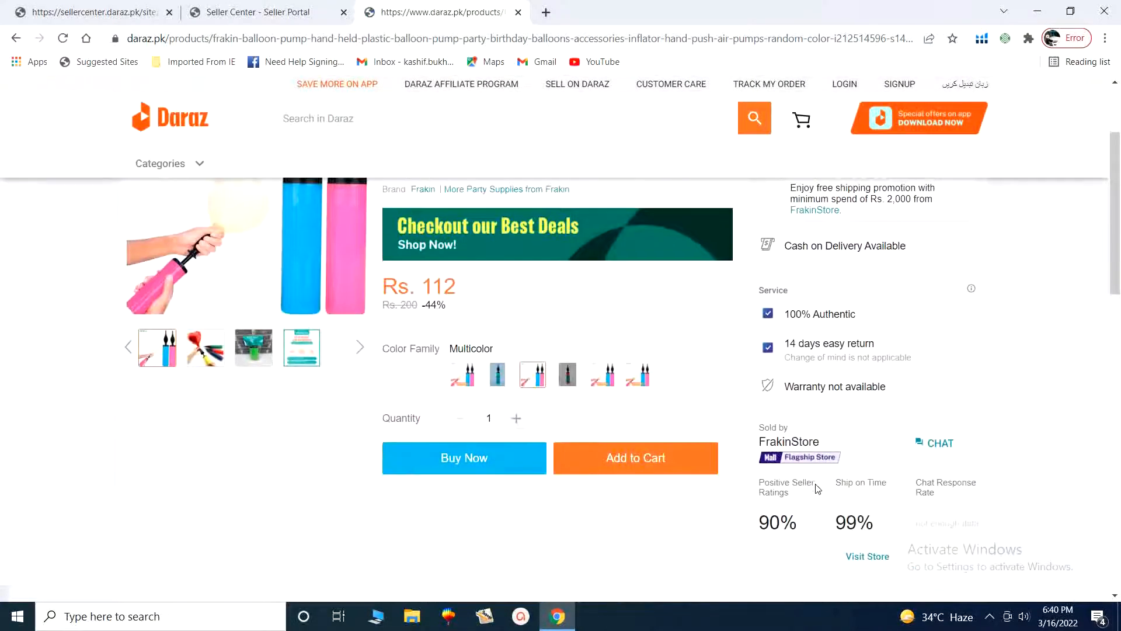
{"action": "scroll", "coordinate": [818, 489], "scroll_direction": "down", "scroll_amount": 1}
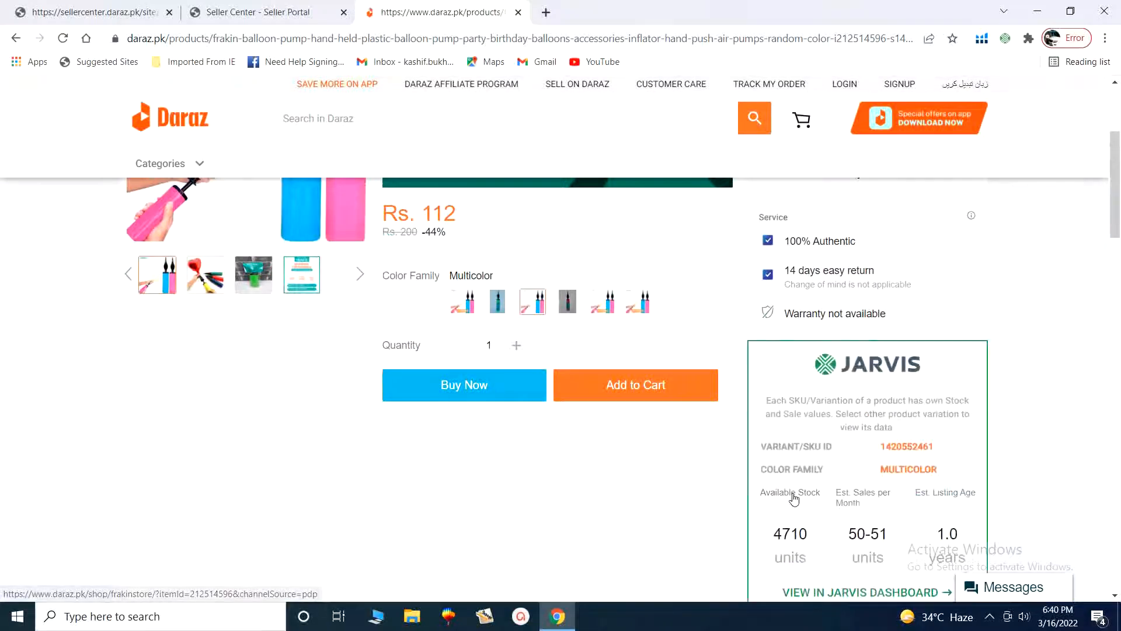
{"action": "scroll", "coordinate": [794, 497], "scroll_direction": "down", "scroll_amount": 5}
{"action": "left_click", "coordinate": [769, 363]}
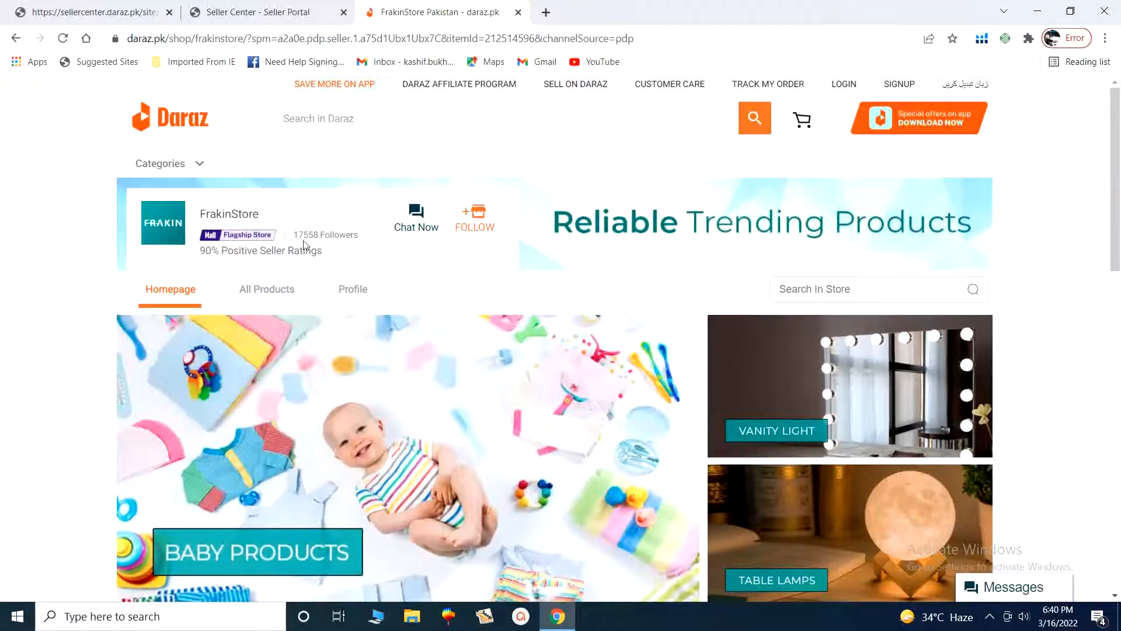
{"action": "left_click_drag", "start_coordinate": [293, 236], "coordinate": [359, 245]}
{"action": "left_click", "coordinate": [386, 253]}
Return to the voucher form and set the voucher display area to Regular Channel.
{"action": "left_click", "coordinate": [252, 7]}
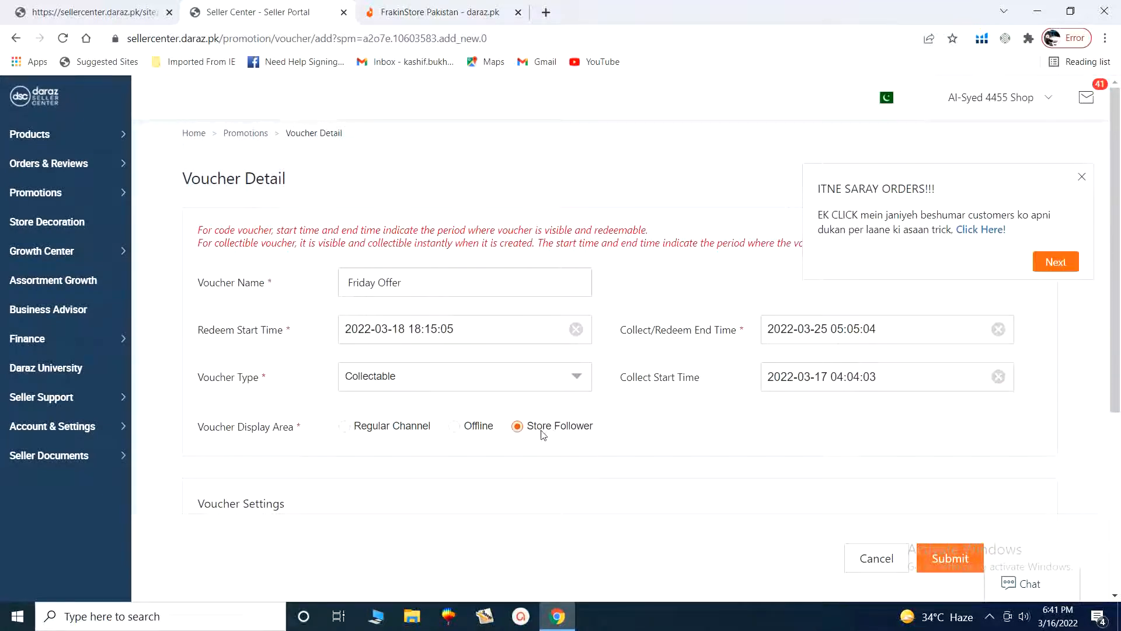
{"action": "left_click", "coordinate": [346, 426]}
Keep the discount type as Money Value Voucher, with 50 PKR off and a minimum order value of 500 PKR.
{"action": "scroll", "coordinate": [586, 454], "scroll_direction": "down", "scroll_amount": 4}
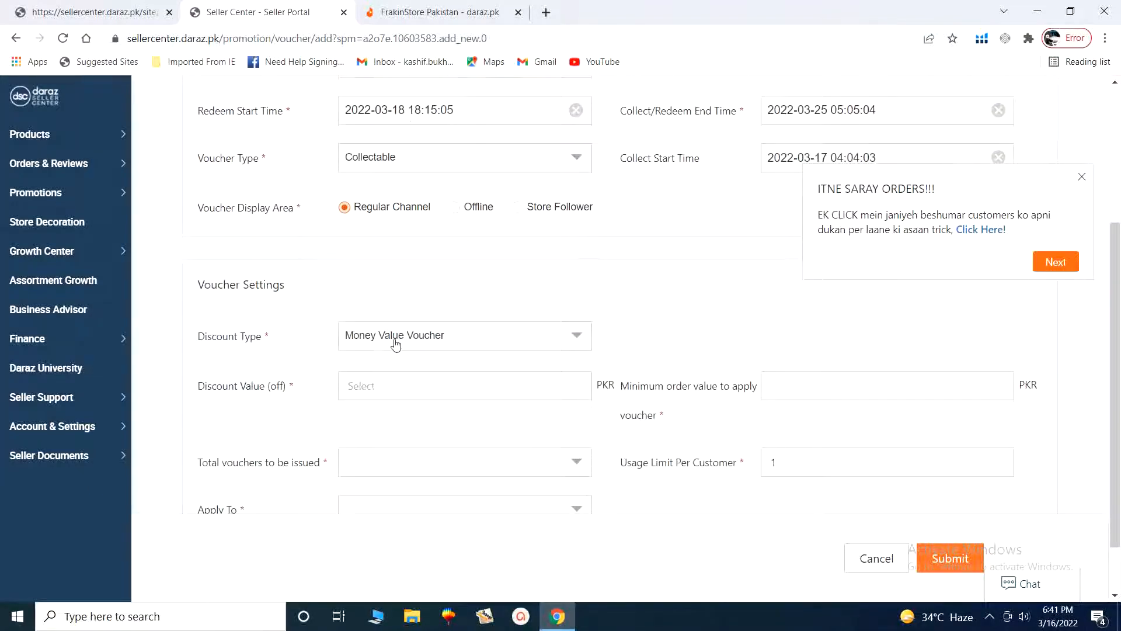
{"action": "left_click", "coordinate": [491, 344]}
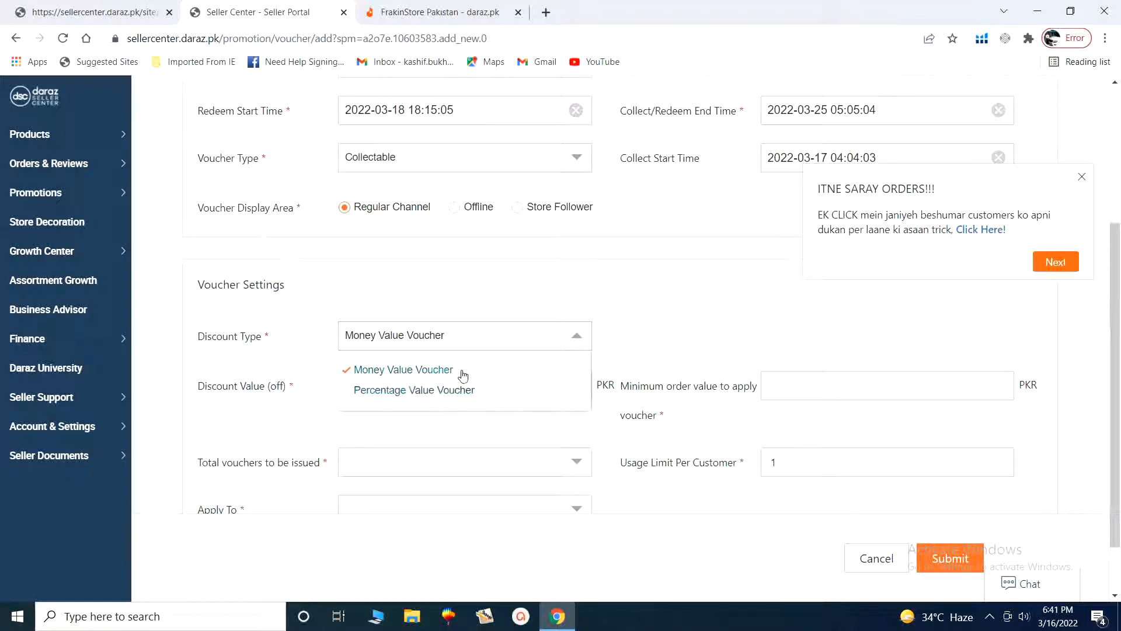
{"action": "left_click", "coordinate": [644, 329]}
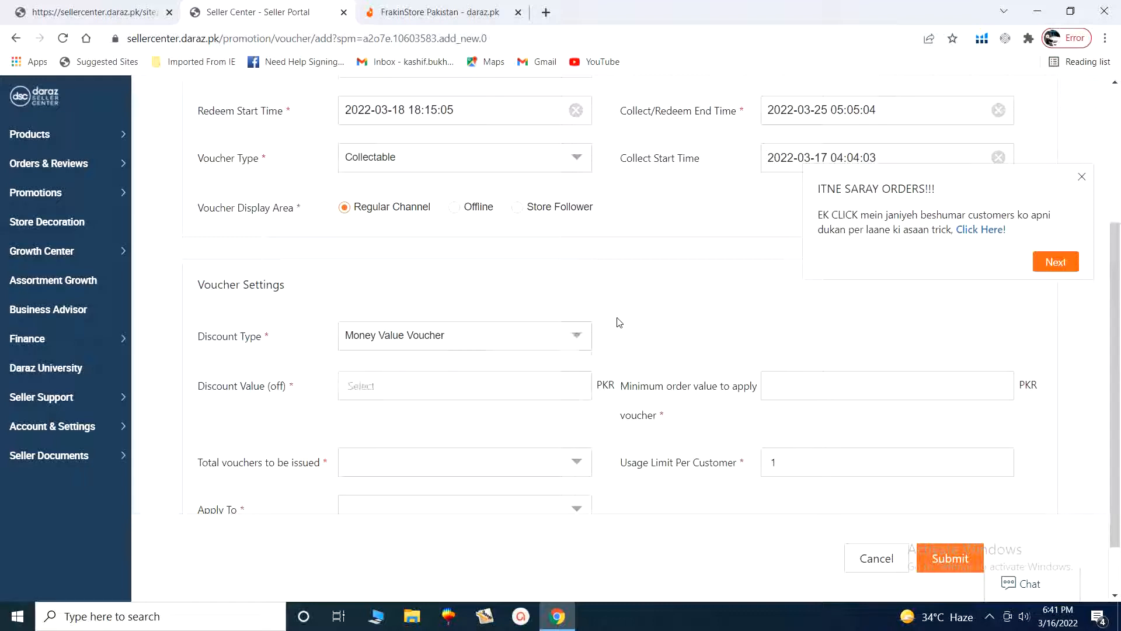
{"action": "left_click", "coordinate": [396, 390]}
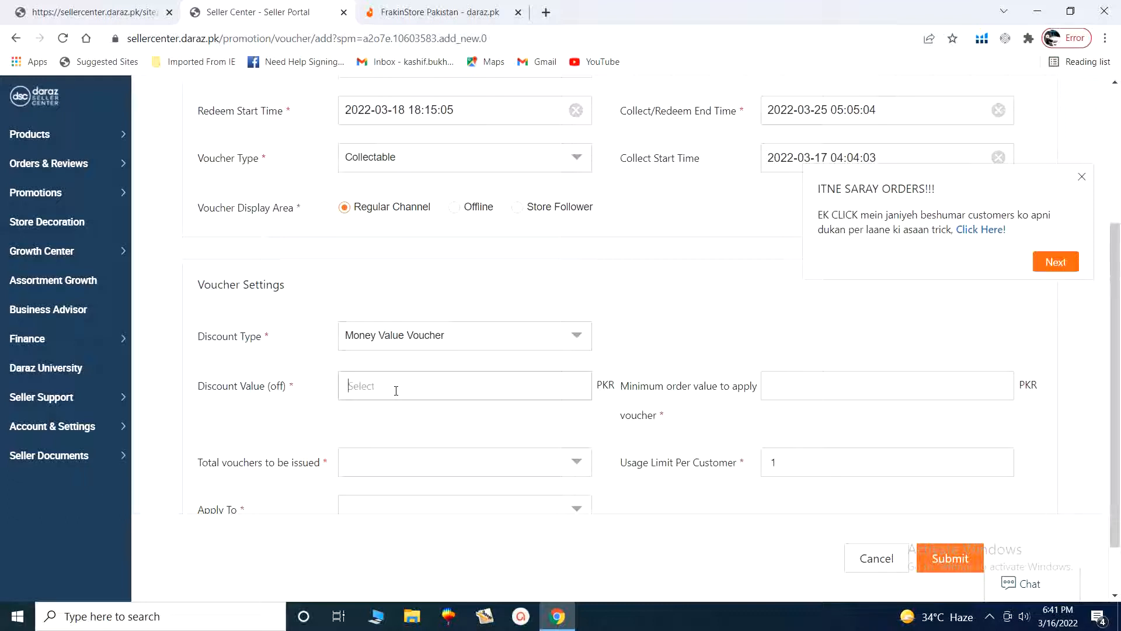
{"action": "type", "text": "50"}
{"action": "left_click", "coordinate": [803, 385]}
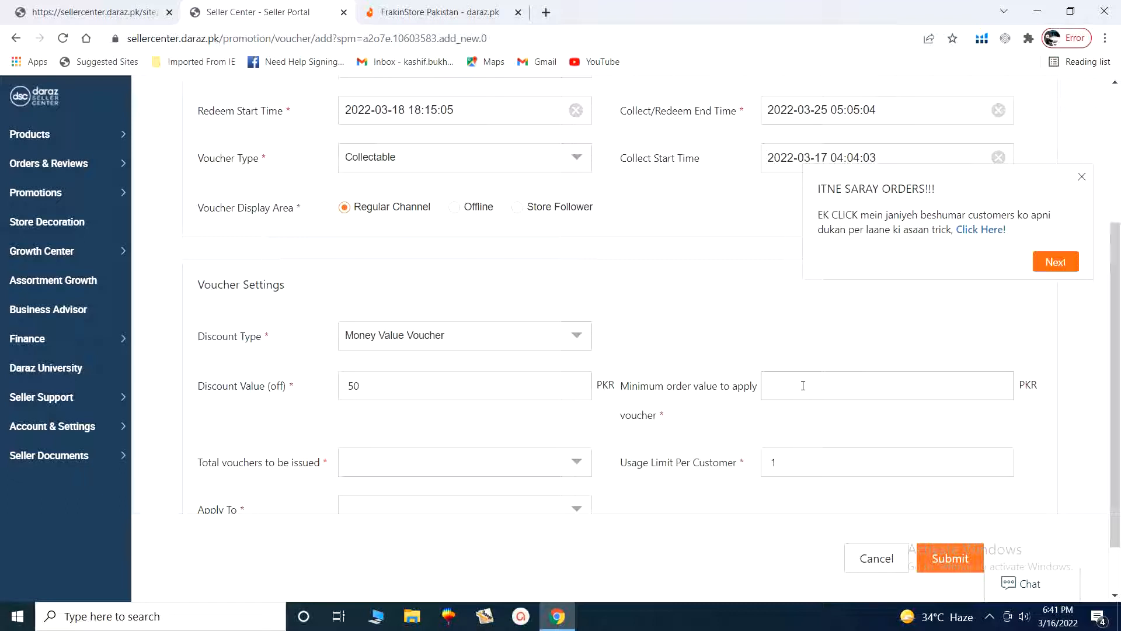
{"action": "type", "text": "500"}
{"action": "left_click", "coordinate": [784, 386]}
Set the total vouchers to be issued to 6, keeping the usage limit per customer at 1.
{"action": "scroll", "coordinate": [431, 458], "scroll_direction": "down", "scroll_amount": 2}
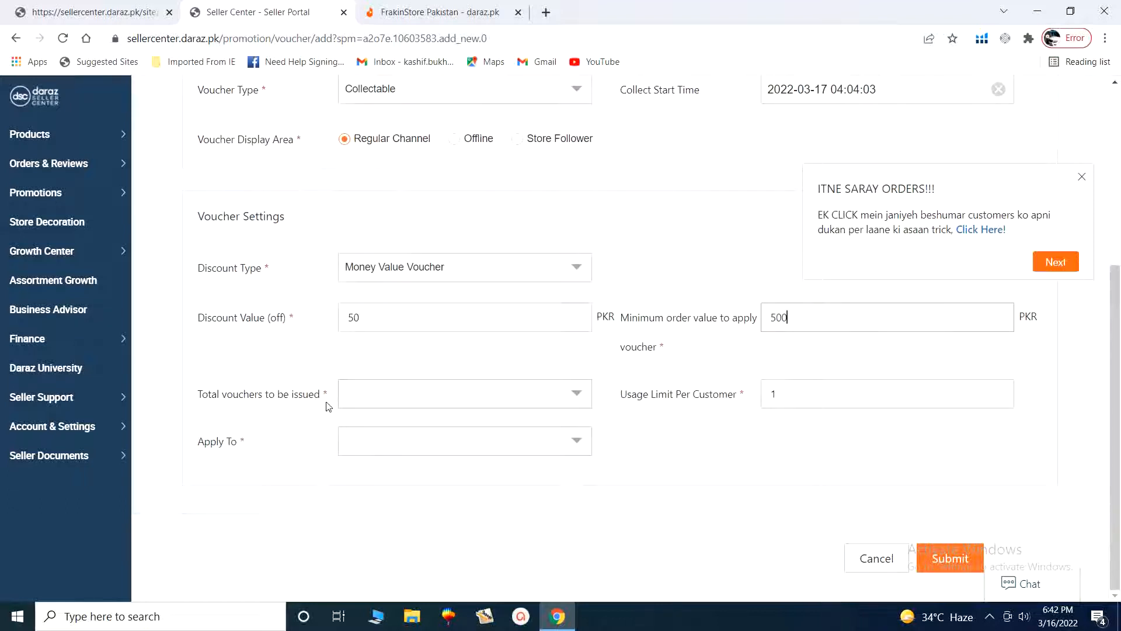
{"action": "left_click", "coordinate": [443, 403]}
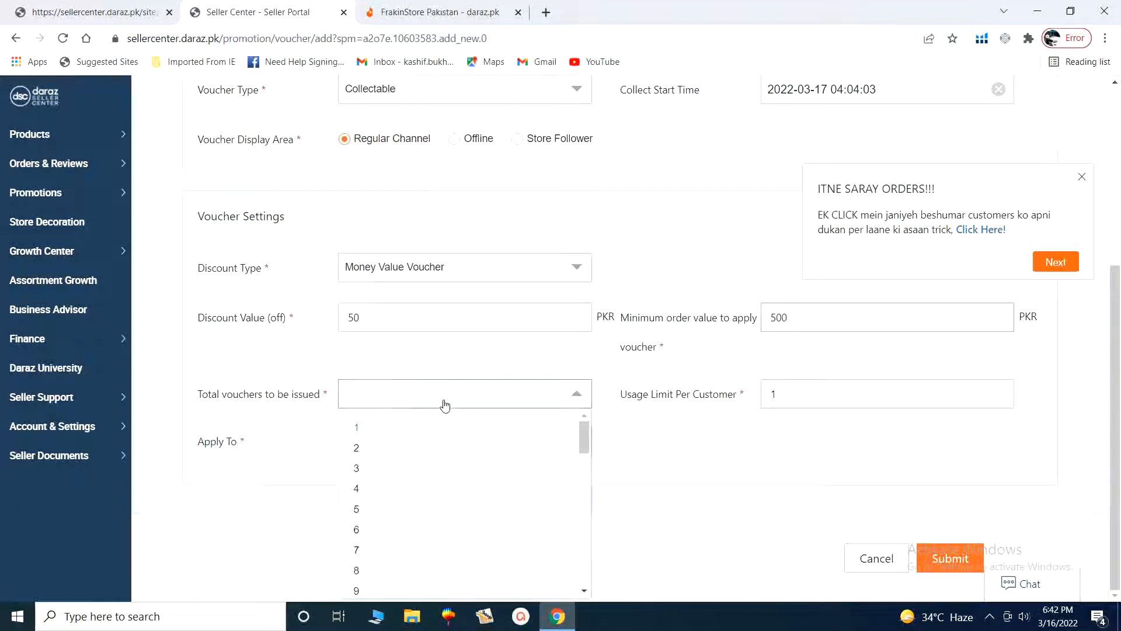
{"action": "scroll", "coordinate": [455, 514], "scroll_direction": "down", "scroll_amount": 8}
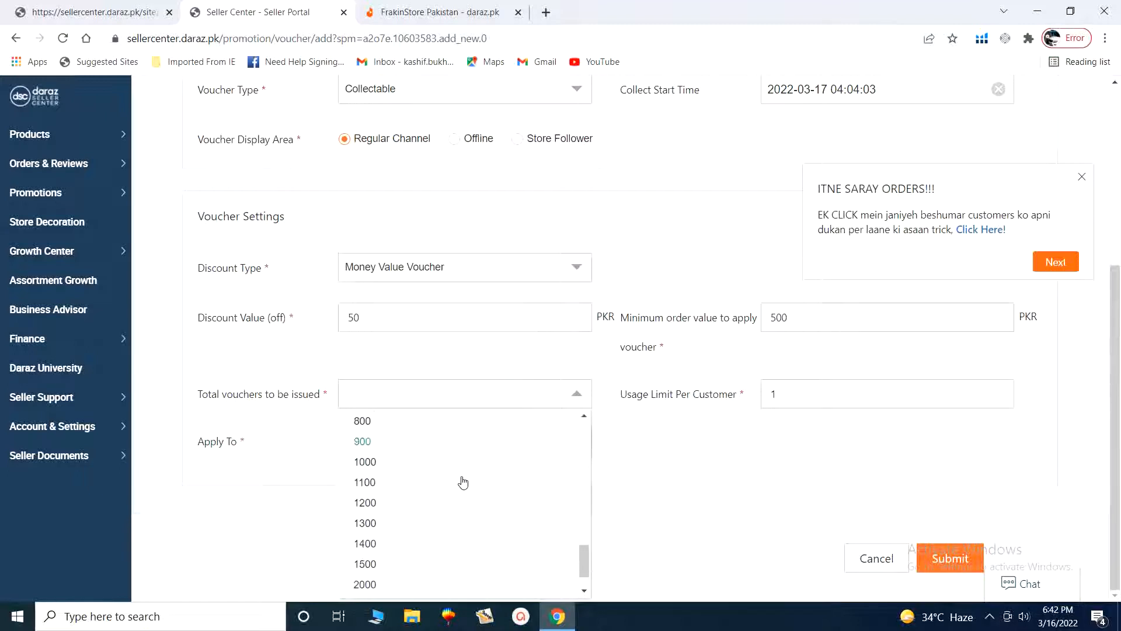
{"action": "scroll", "coordinate": [464, 483], "scroll_direction": "down", "scroll_amount": 2}
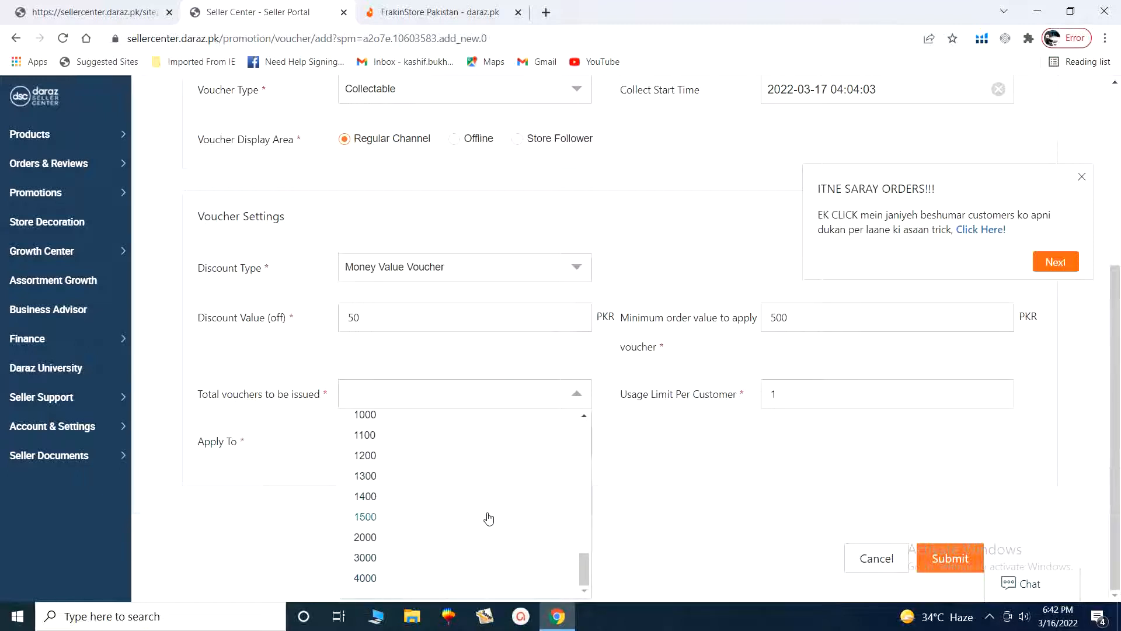
{"action": "scroll", "coordinate": [489, 514], "scroll_direction": "up", "scroll_amount": 10}
{"action": "left_click", "coordinate": [439, 536]}
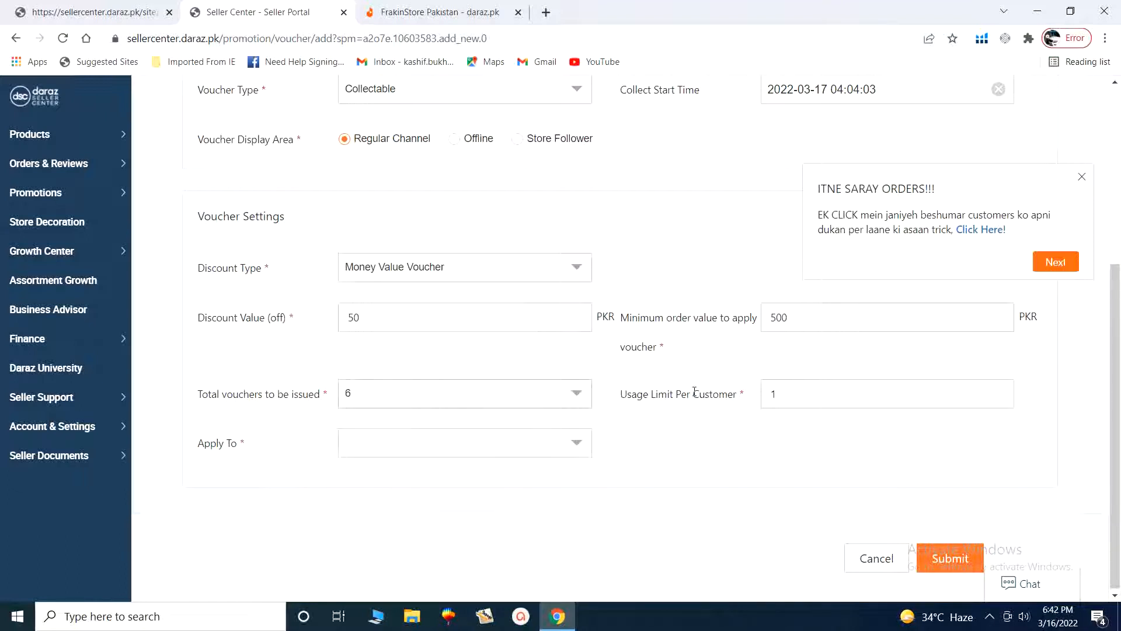
{"action": "left_click", "coordinate": [820, 403]}
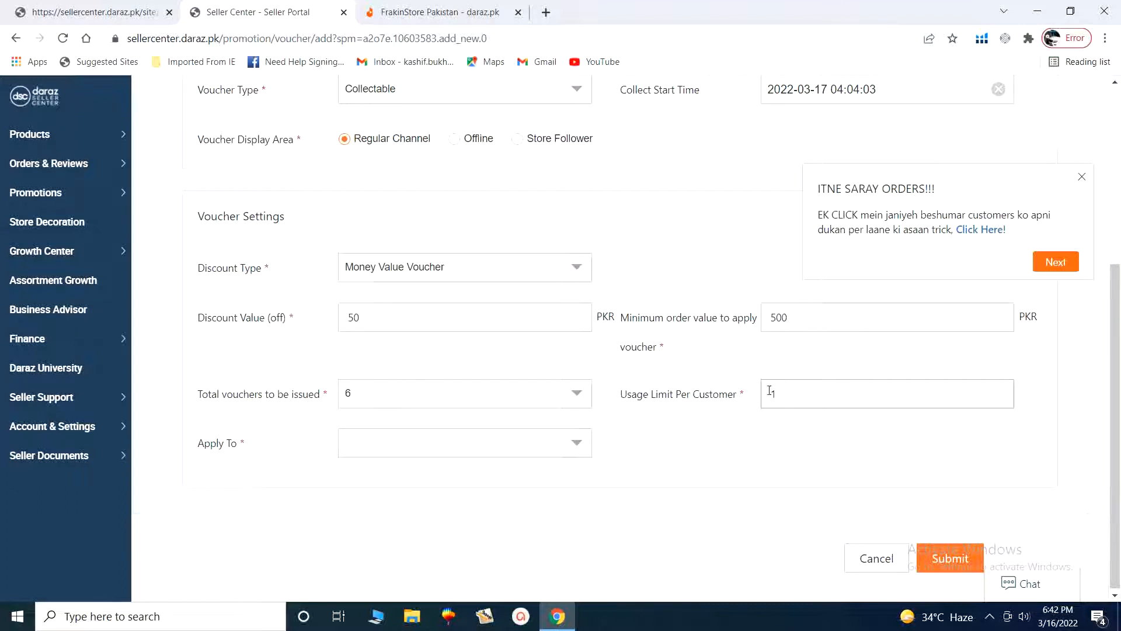
Apply the voucher to Seller SKU, add the product "Pack of 6 -Tea Mug" to it, and review the form.
{"action": "left_click", "coordinate": [541, 447]}
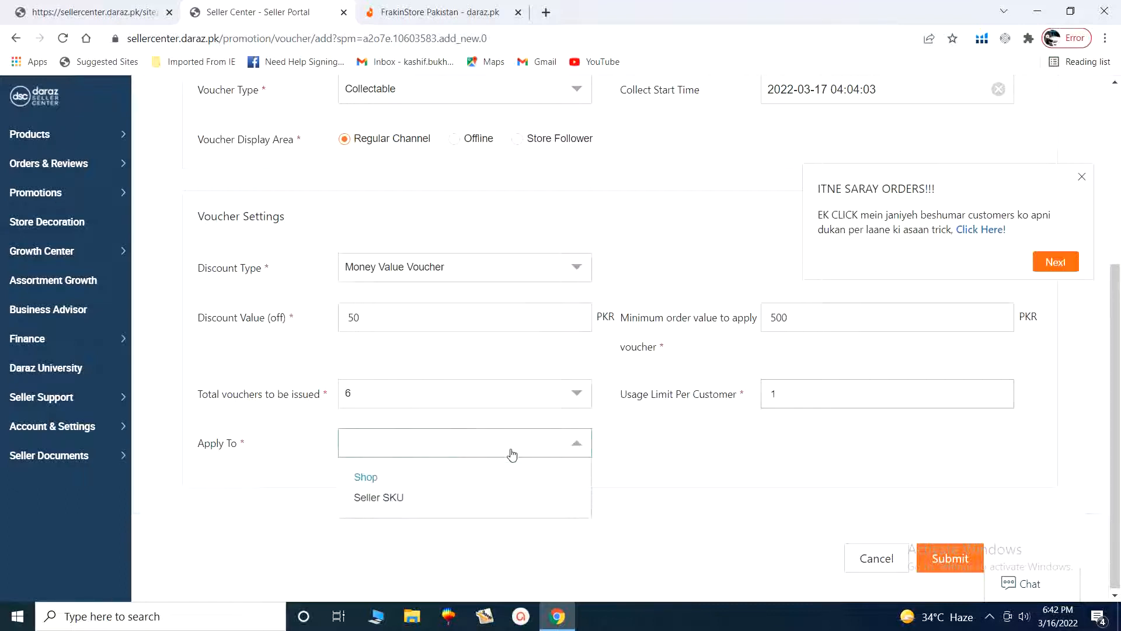
{"action": "left_click", "coordinate": [383, 498]}
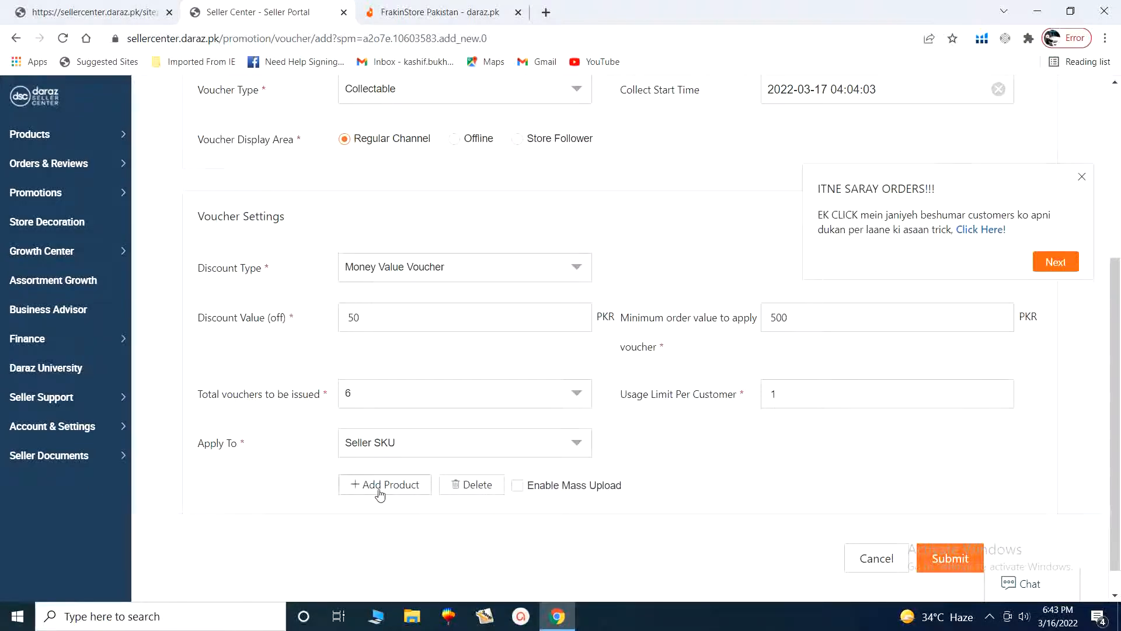
{"action": "left_click", "coordinate": [381, 486]}
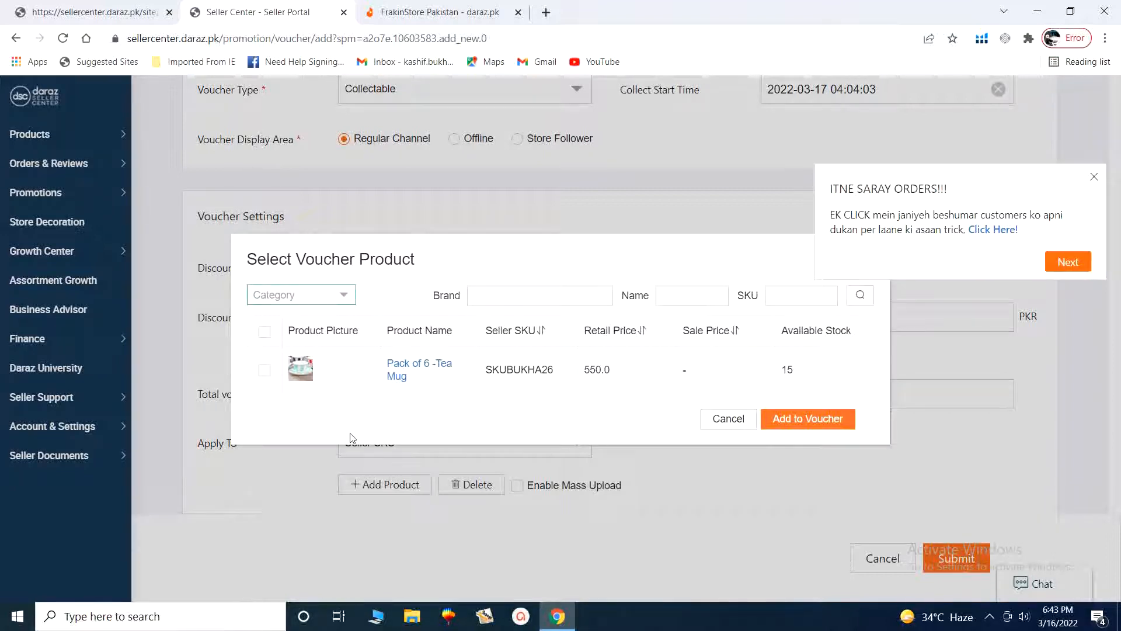
{"action": "left_click", "coordinate": [264, 370]}
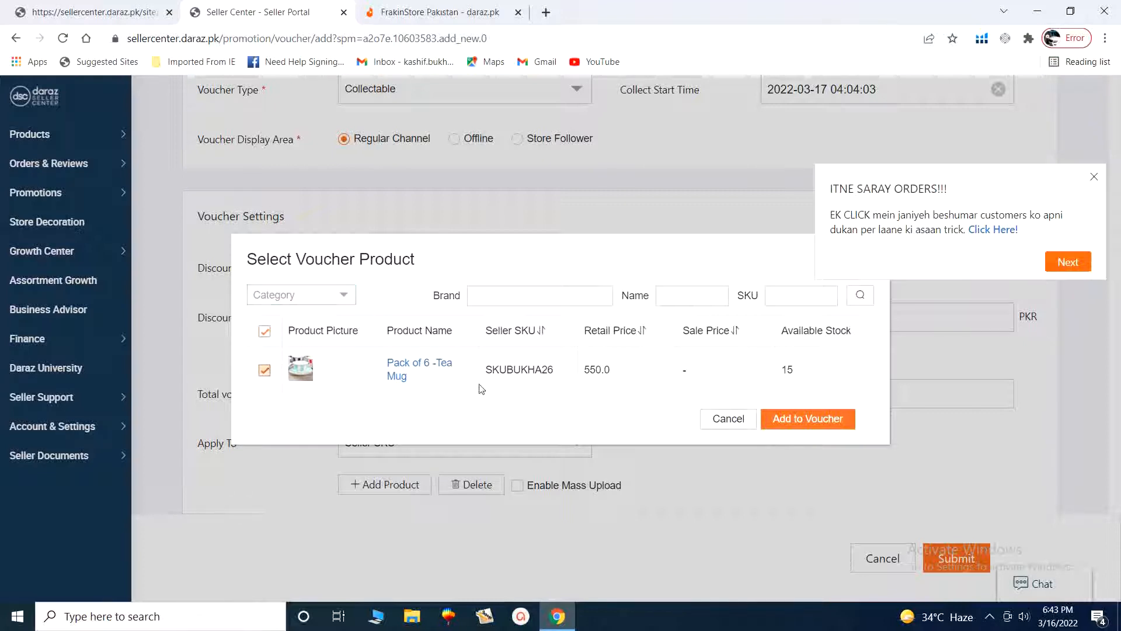
{"action": "left_click", "coordinate": [787, 428]}
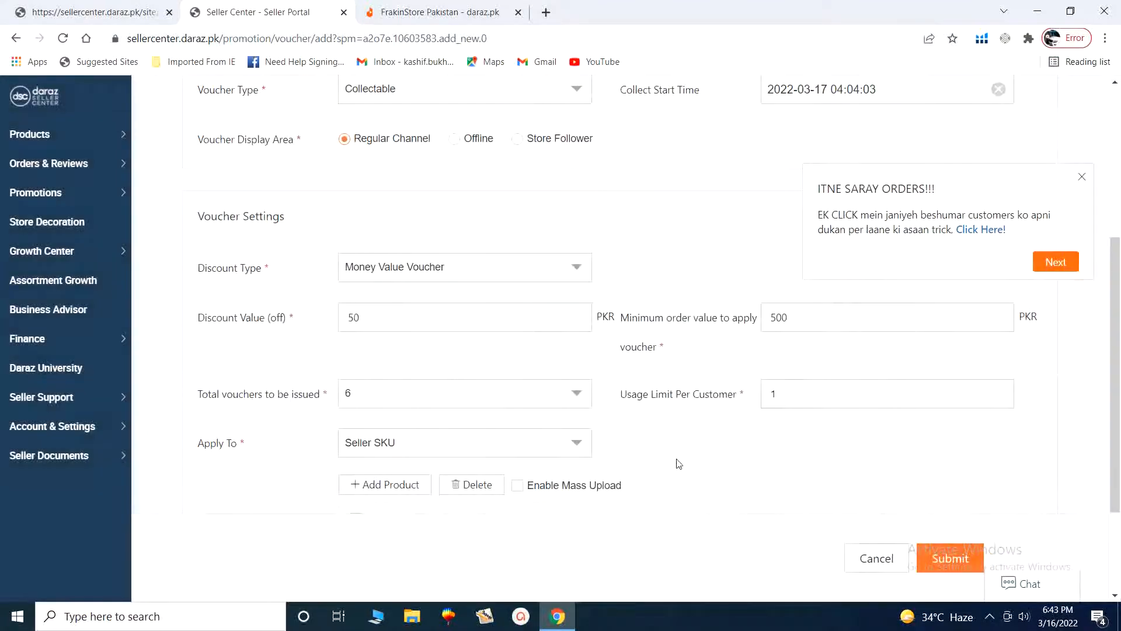
{"action": "scroll", "coordinate": [666, 461], "scroll_direction": "down", "scroll_amount": 3}
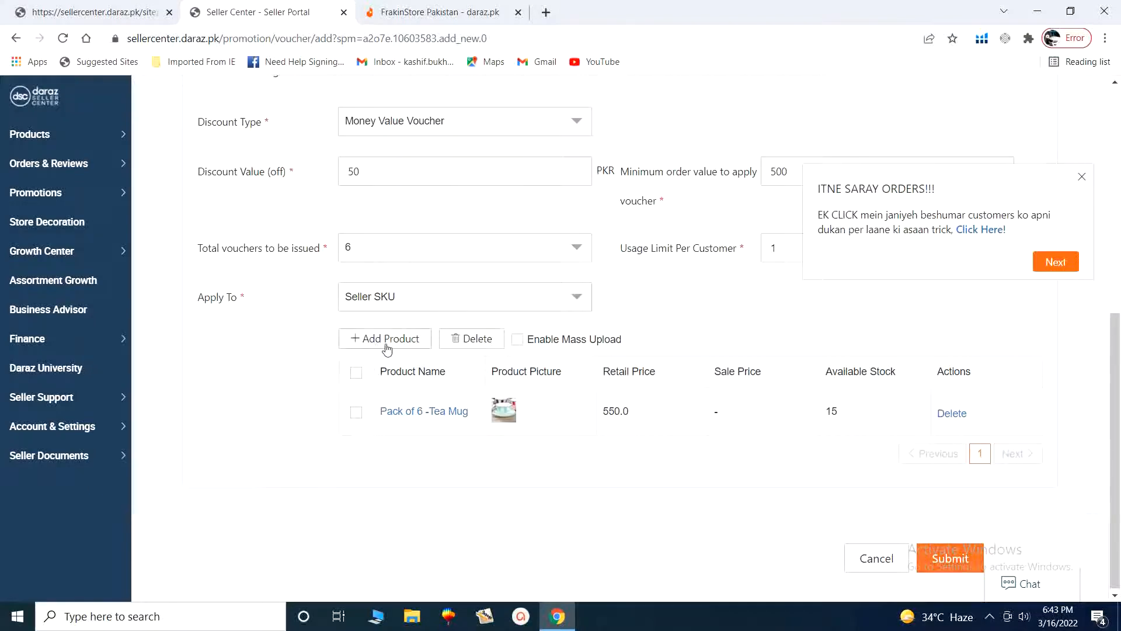
{"action": "scroll", "coordinate": [426, 348], "scroll_direction": "up", "scroll_amount": 8}
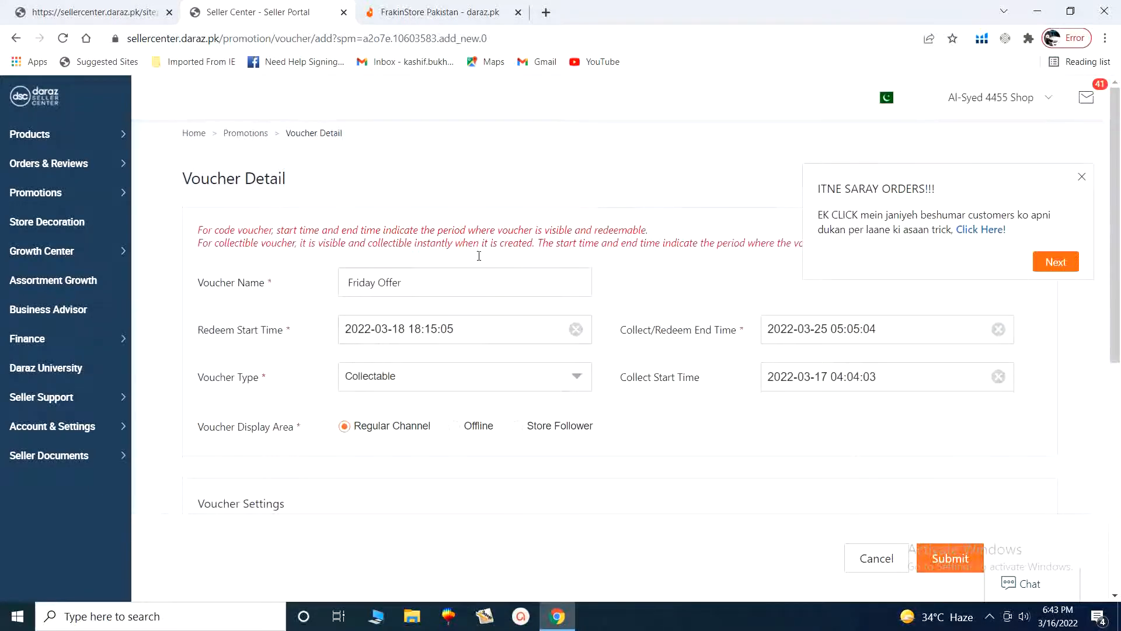
Return to the store editor, set the Voucher module's selection to Manual and keep only the "Get 25% Off" voucher selected.
{"action": "left_click", "coordinate": [114, 5]}
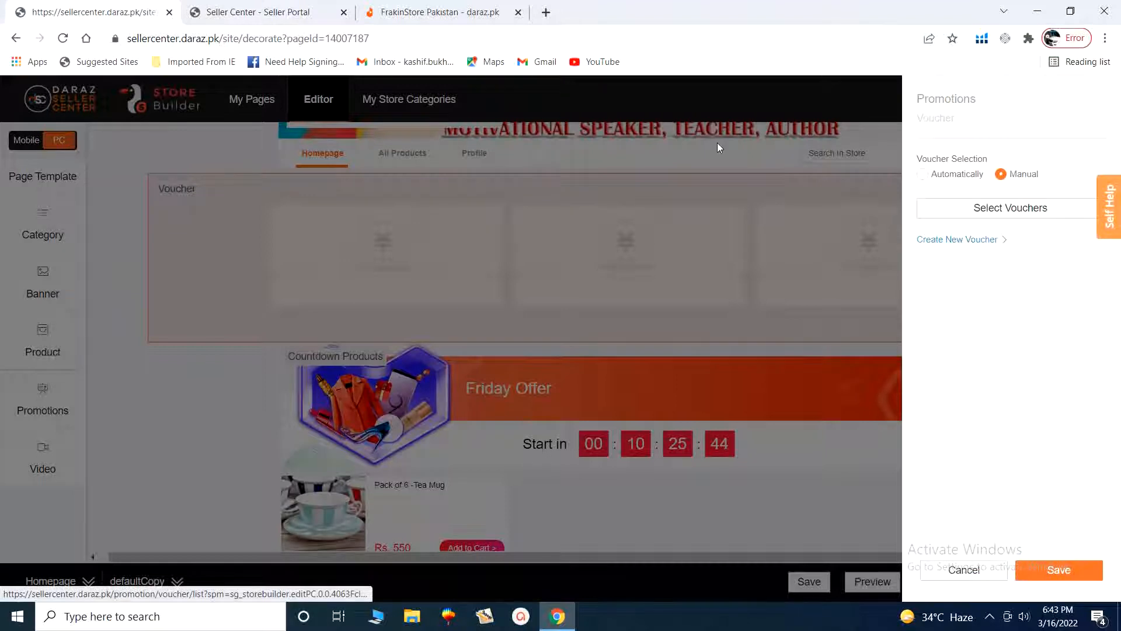
{"action": "left_click", "coordinate": [270, 10]}
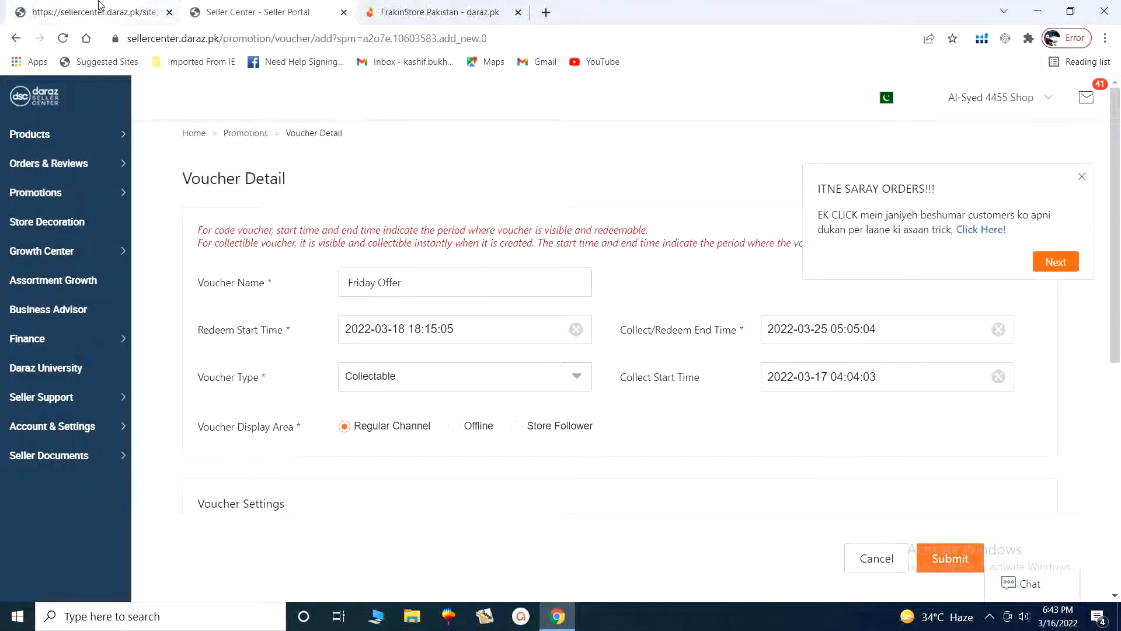
{"action": "left_click", "coordinate": [102, 8]}
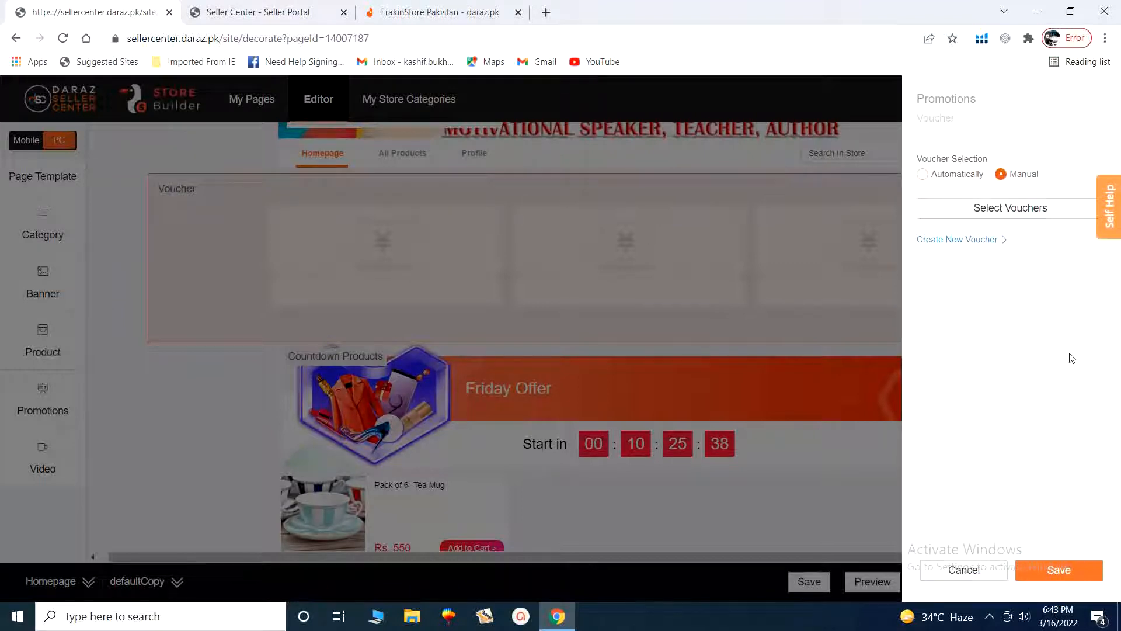
{"action": "left_click", "coordinate": [922, 175]}
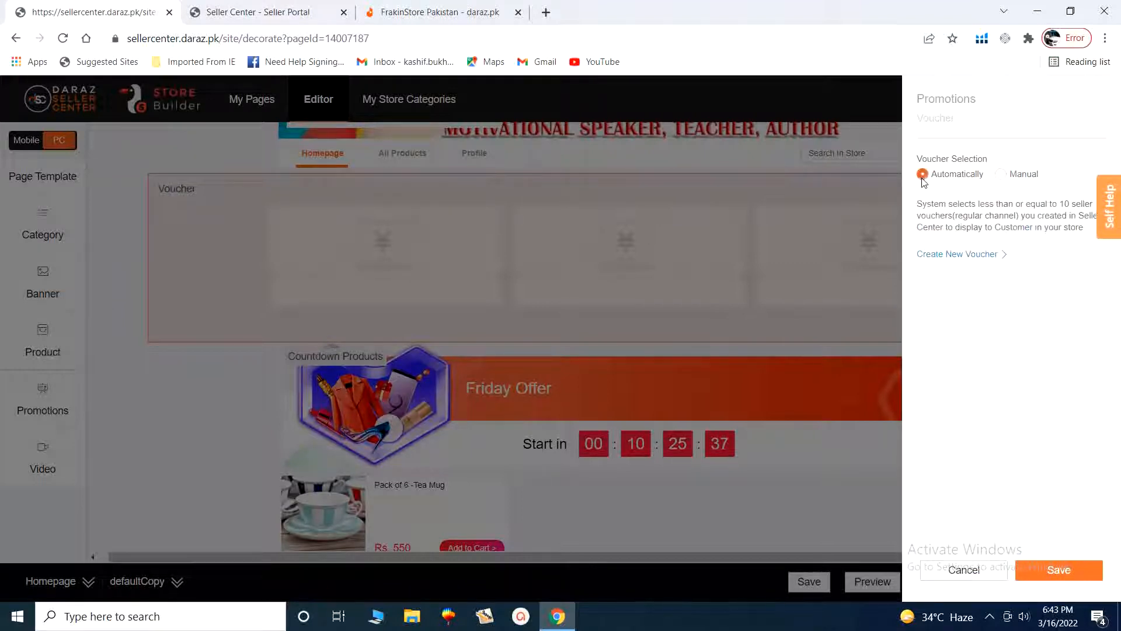
{"action": "left_click", "coordinate": [1001, 175]}
{"action": "left_click", "coordinate": [1000, 210]}
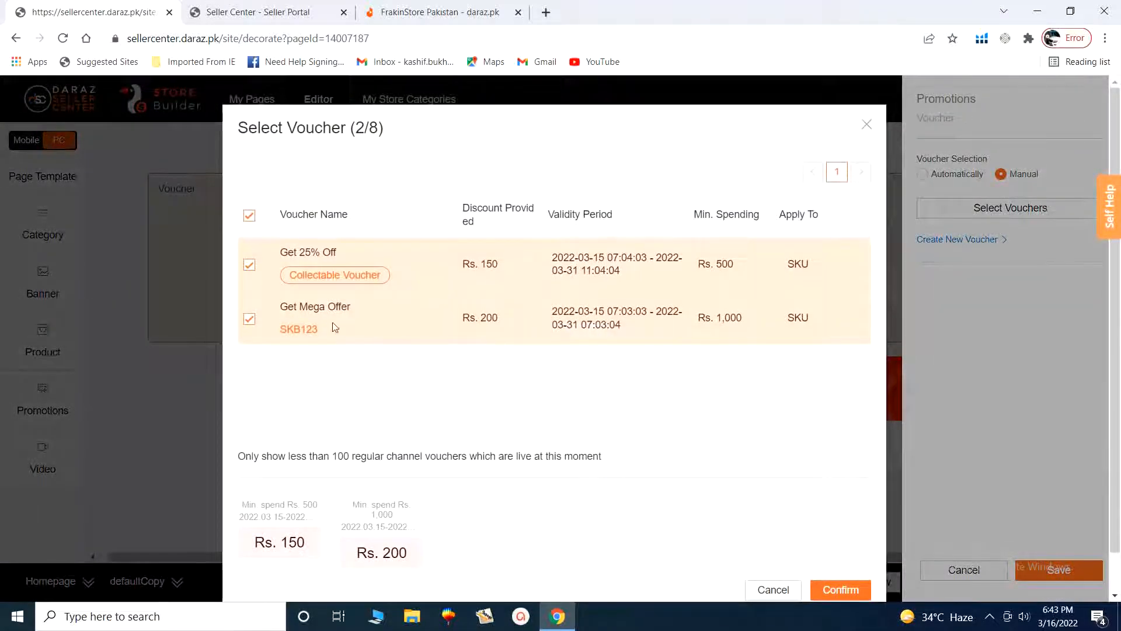
{"action": "left_click", "coordinate": [249, 318]}
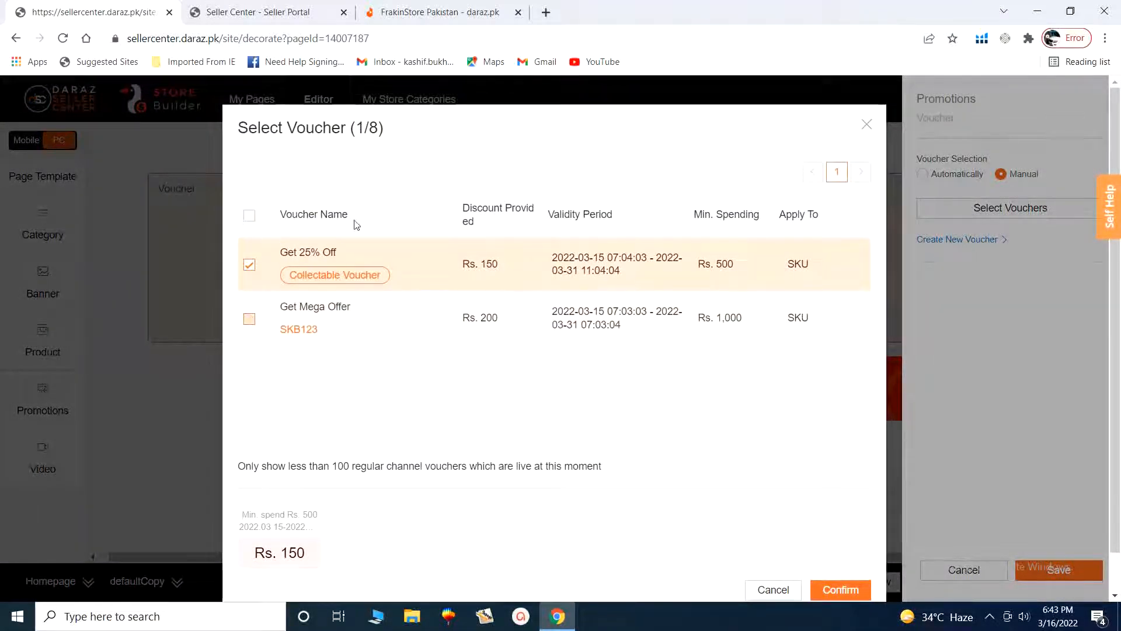
{"action": "left_click", "coordinate": [849, 591]}
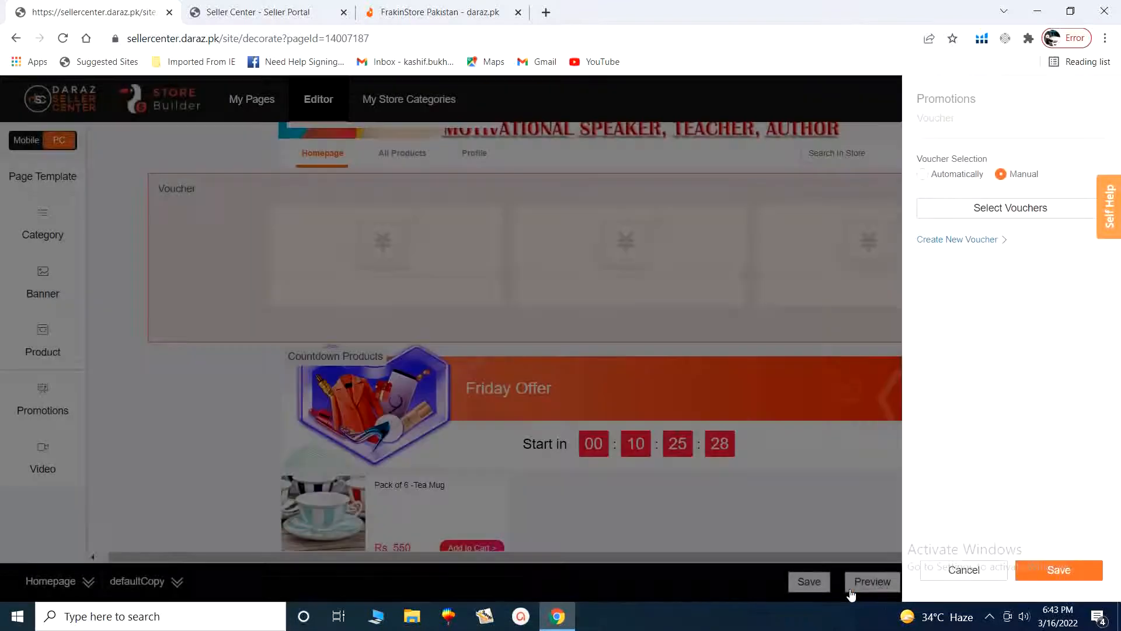
{"action": "left_click", "coordinate": [198, 445]}
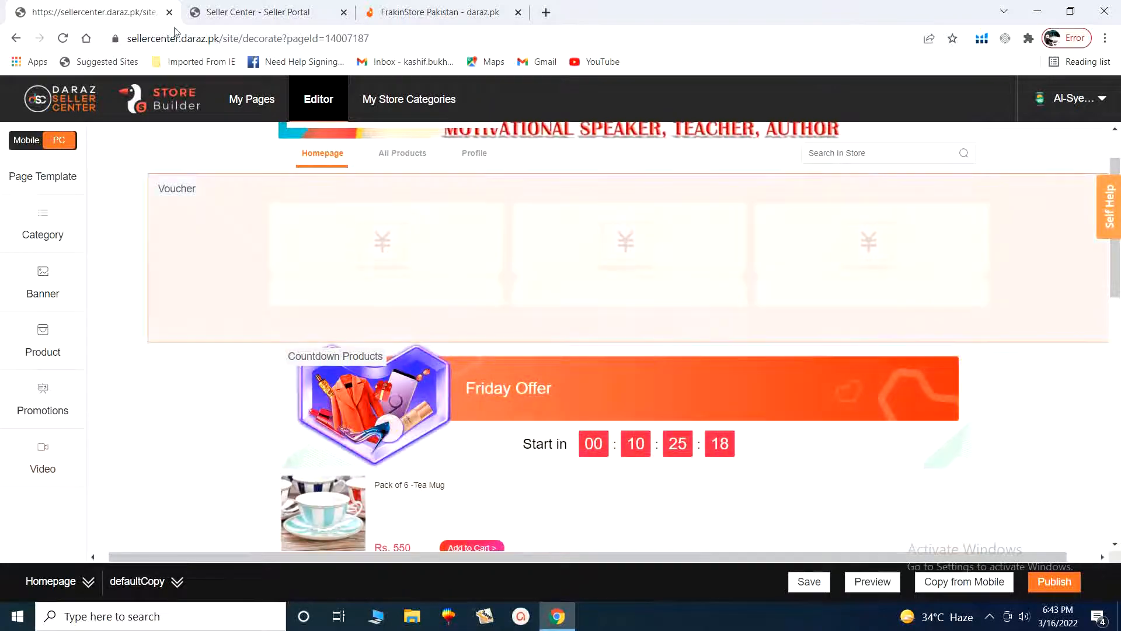
Look through the FrakinStore homepage as a layout reference, from its banners to the product rows near the footer.
{"action": "left_click", "coordinate": [435, 12]}
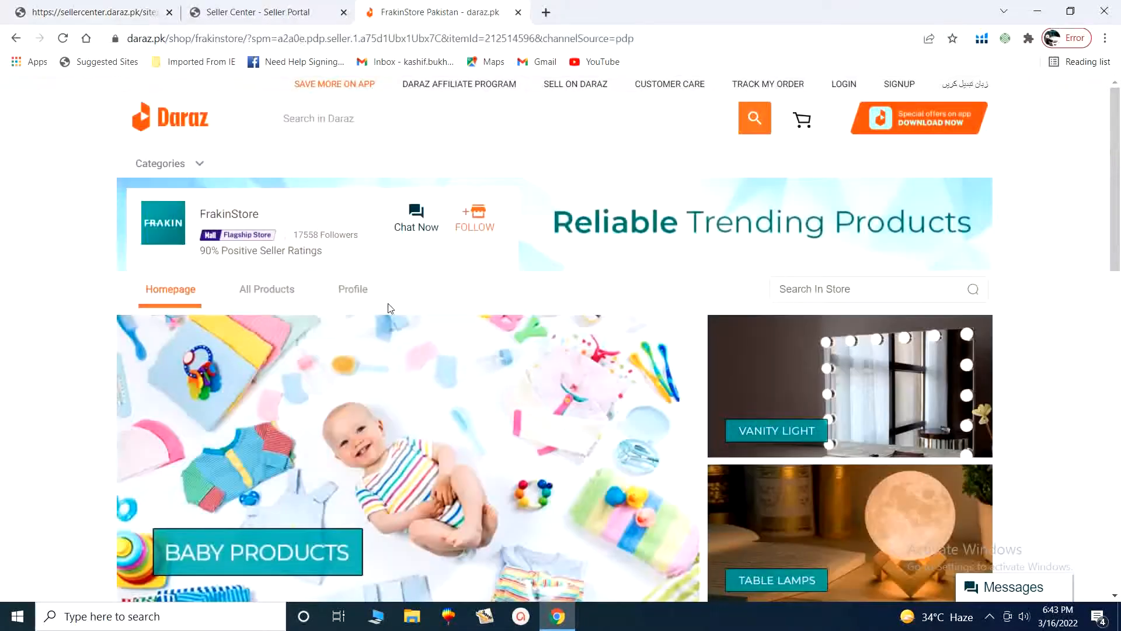
{"action": "scroll", "coordinate": [391, 394], "scroll_direction": "down", "scroll_amount": 3}
{"action": "scroll", "coordinate": [391, 394], "scroll_direction": "down", "scroll_amount": 4}
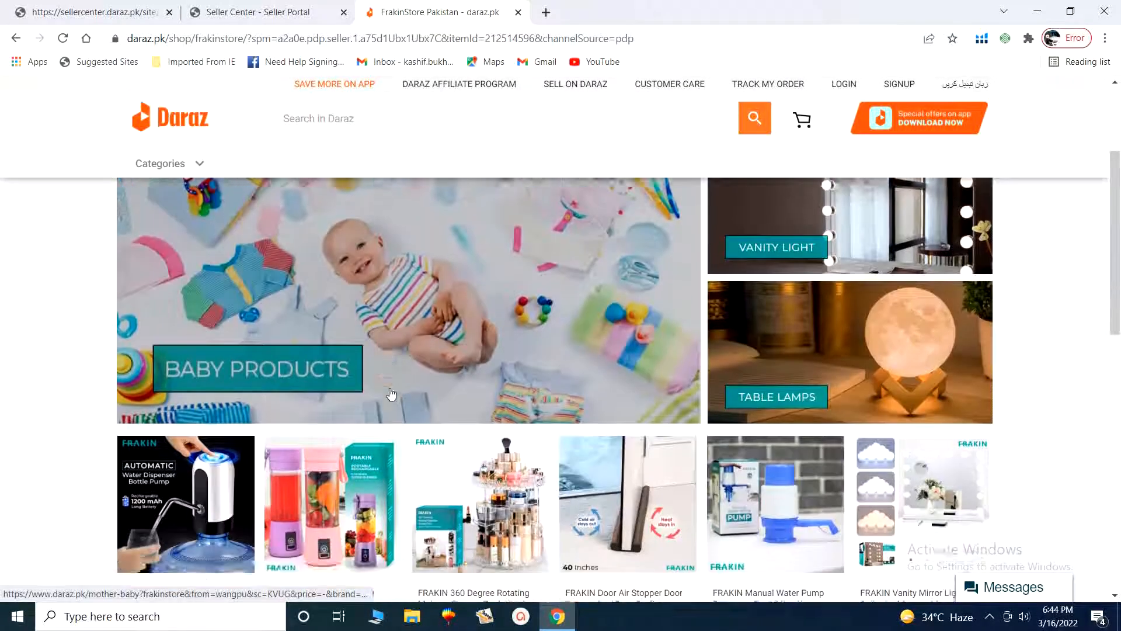
{"action": "scroll", "coordinate": [362, 396], "scroll_direction": "down", "scroll_amount": 3}
{"action": "scroll", "coordinate": [362, 396], "scroll_direction": "down", "scroll_amount": 4}
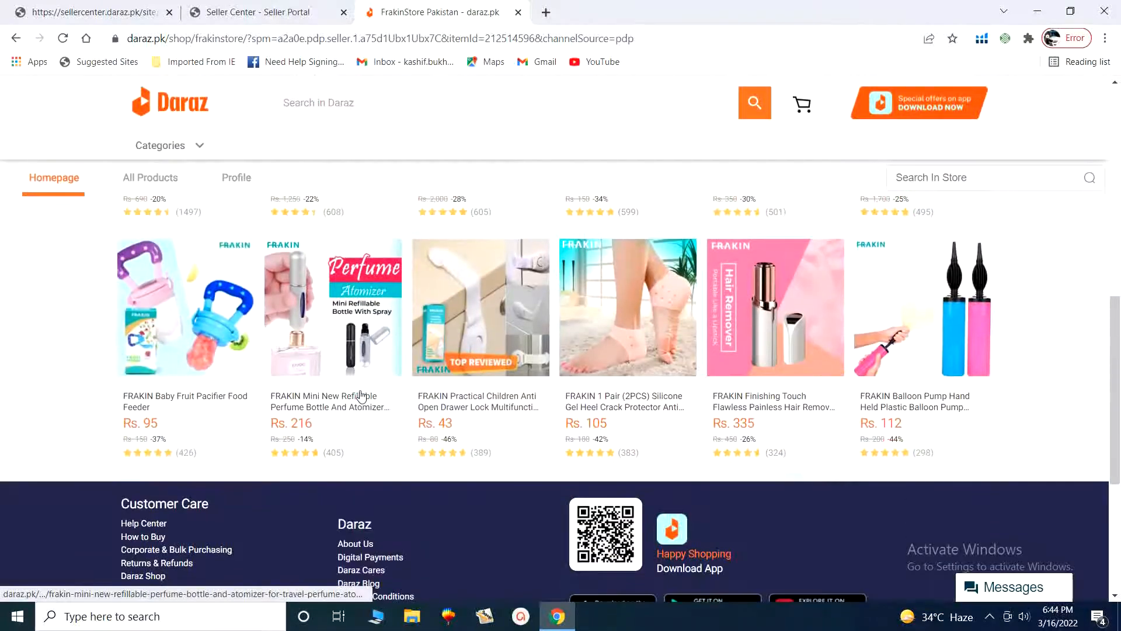
{"action": "scroll", "coordinate": [359, 394], "scroll_direction": "up", "scroll_amount": 15}
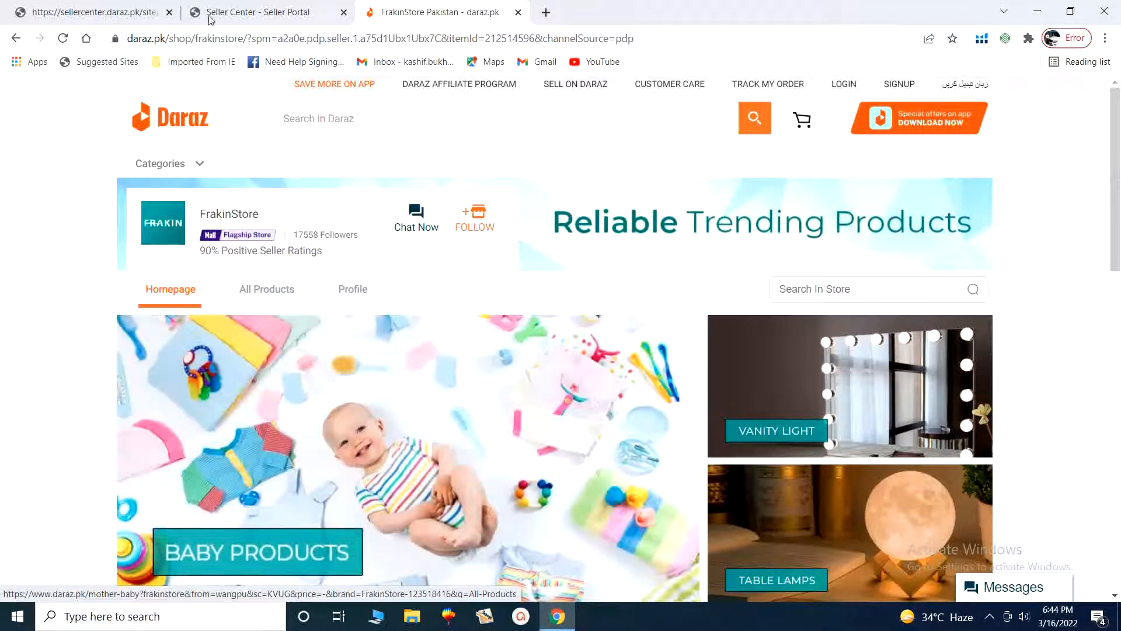
Close the voucher form without submitting it and go back to the store editor.
{"action": "left_click", "coordinate": [257, 12]}
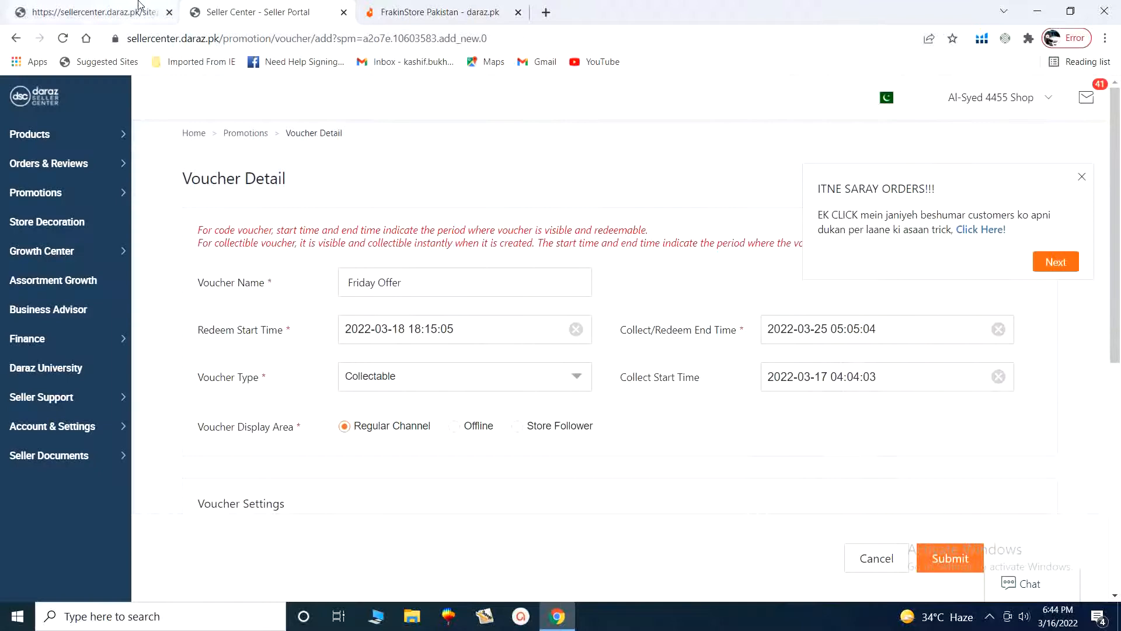
{"action": "left_click", "coordinate": [343, 11]}
{"action": "left_click", "coordinate": [76, 12]}
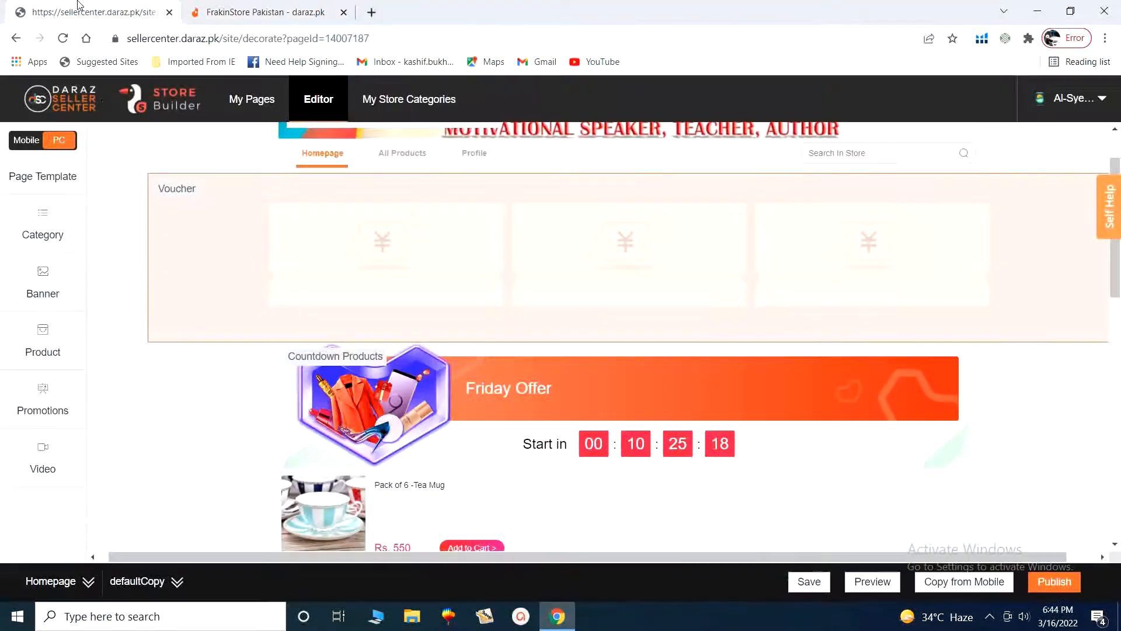
Add a Video module to the homepage directly above the Voucher module.
{"action": "left_click", "coordinate": [37, 467]}
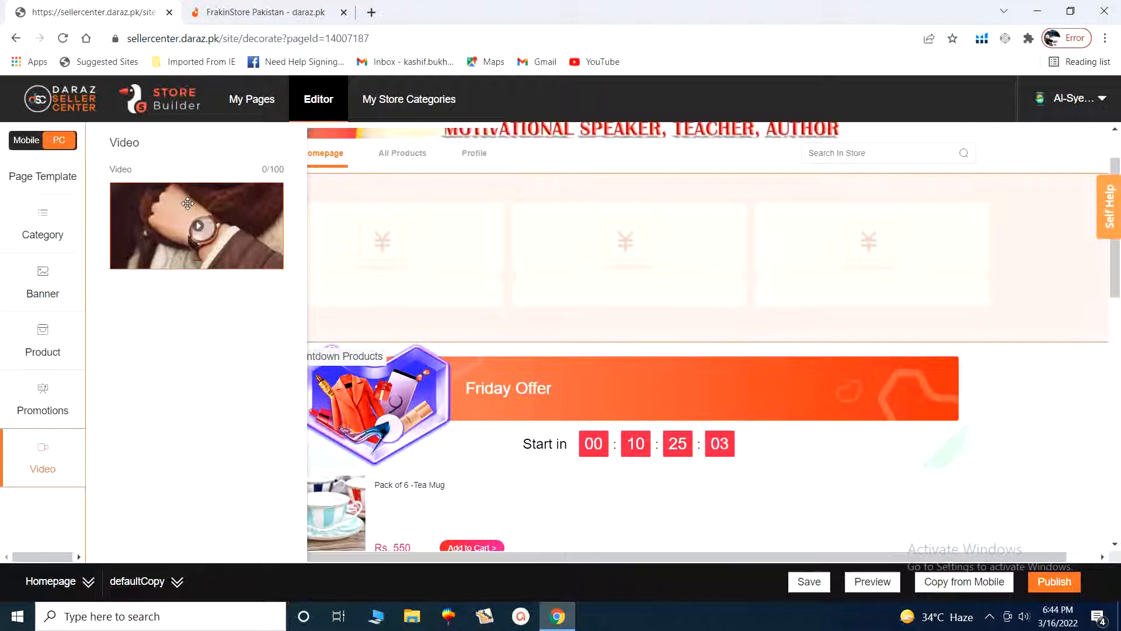
{"action": "left_click_drag", "start_coordinate": [187, 207], "coordinate": [628, 188]}
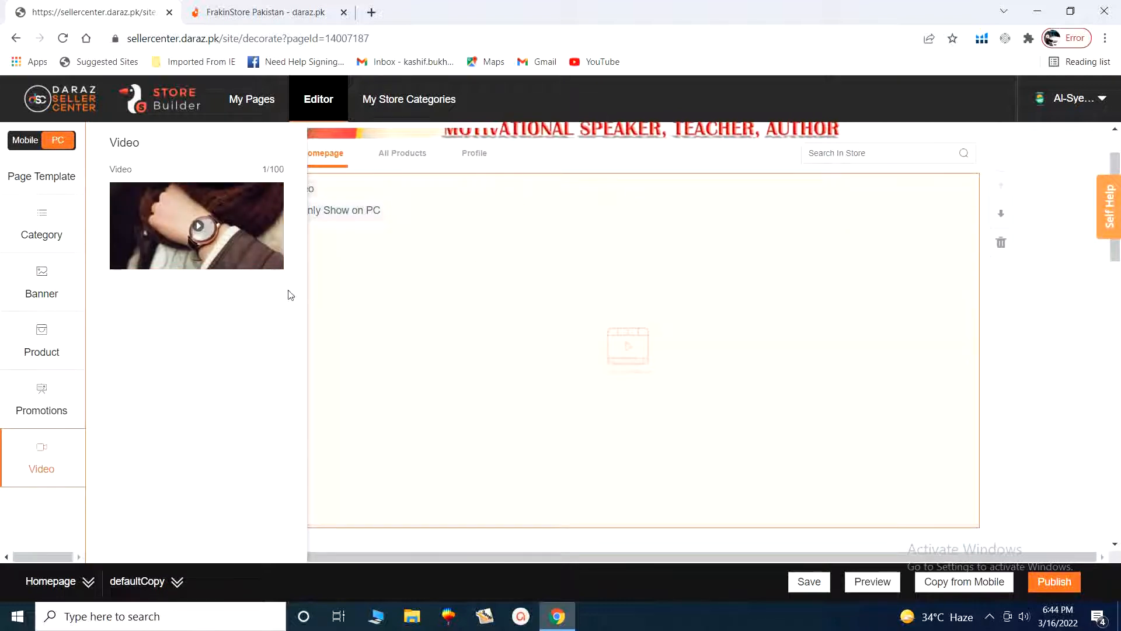
{"action": "left_click", "coordinate": [1036, 399]}
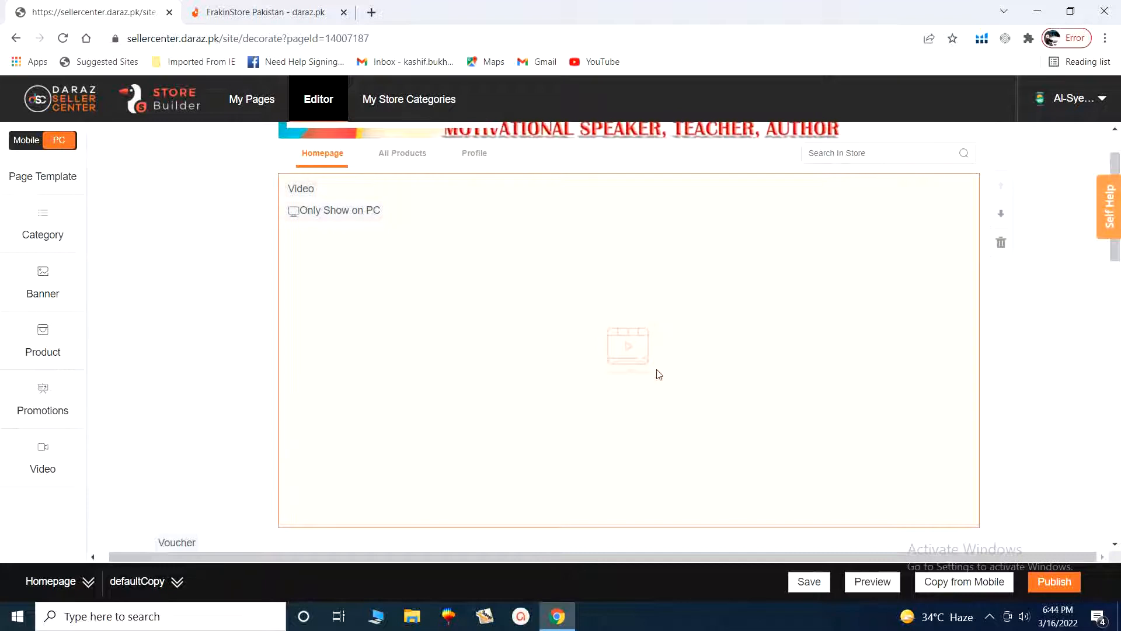
Upload "WhatsApp Image 2022-02-22 at 5.06.29 AM" from the draz thumbnail folder as the Video module's cover, adjusting the crop before saving it.
{"action": "left_click", "coordinate": [622, 351]}
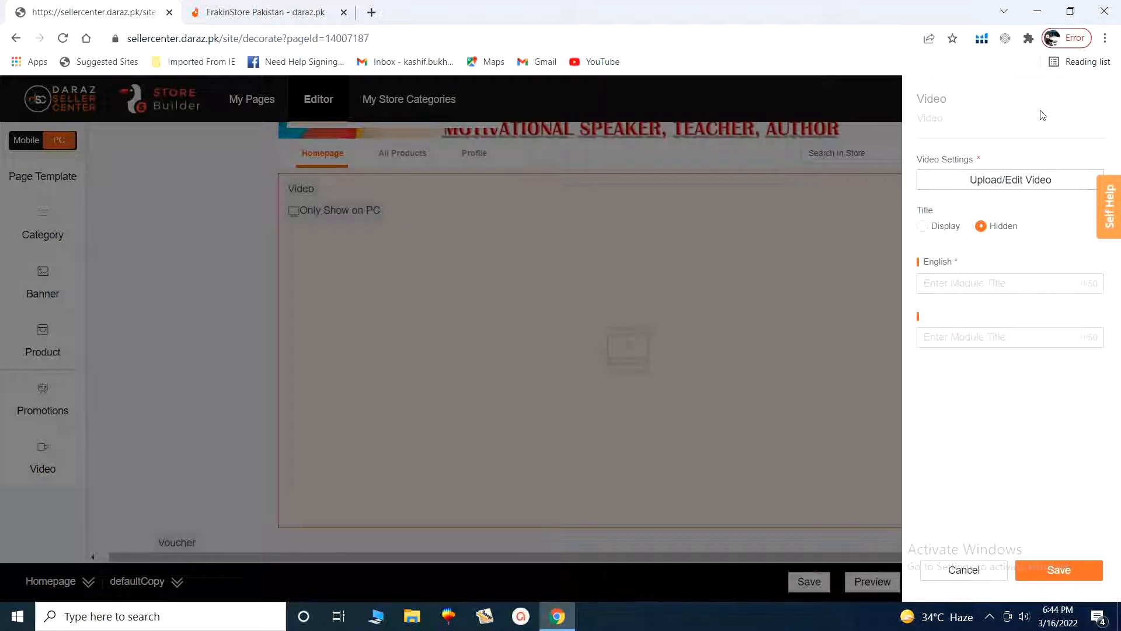
{"action": "left_click", "coordinate": [1010, 184]}
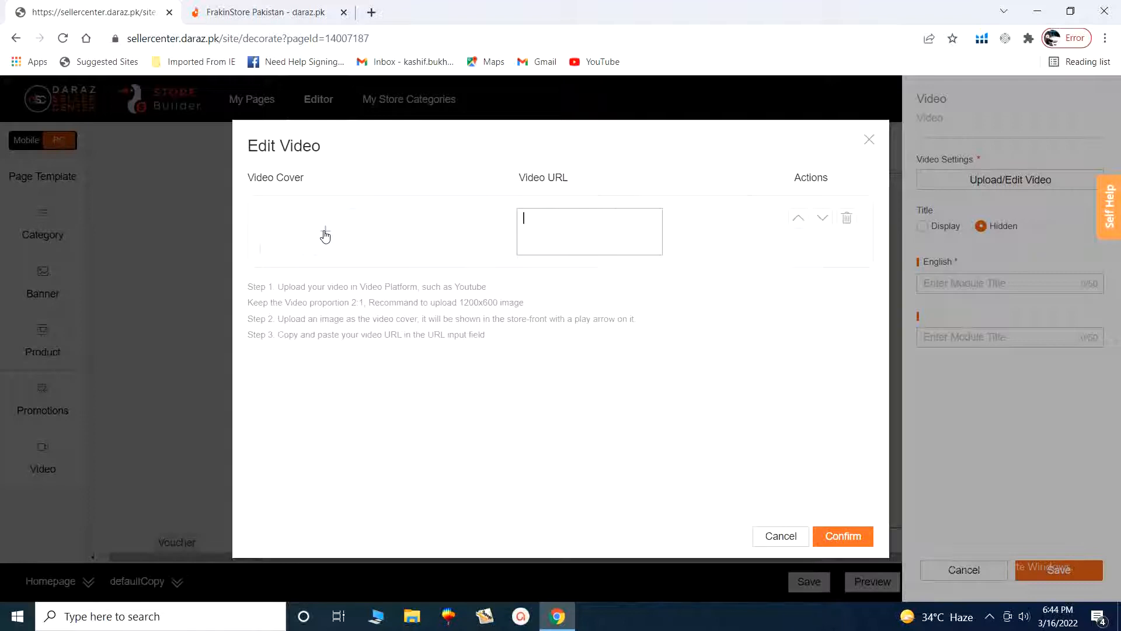
{"action": "left_click", "coordinate": [326, 236]}
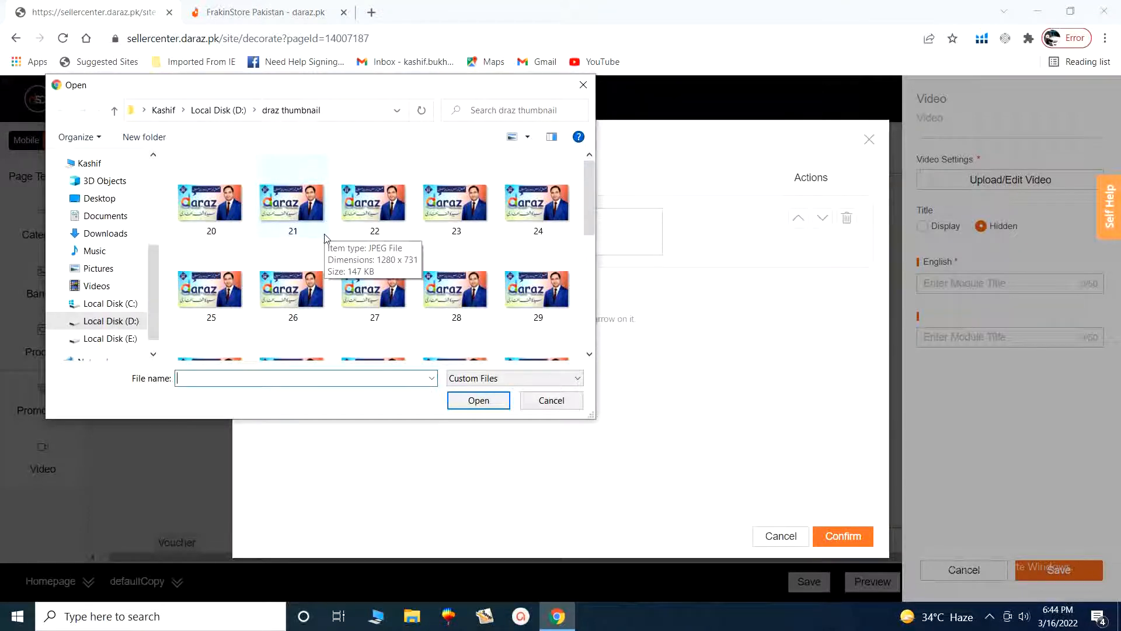
{"action": "scroll", "coordinate": [327, 240], "scroll_direction": "down", "scroll_amount": 4}
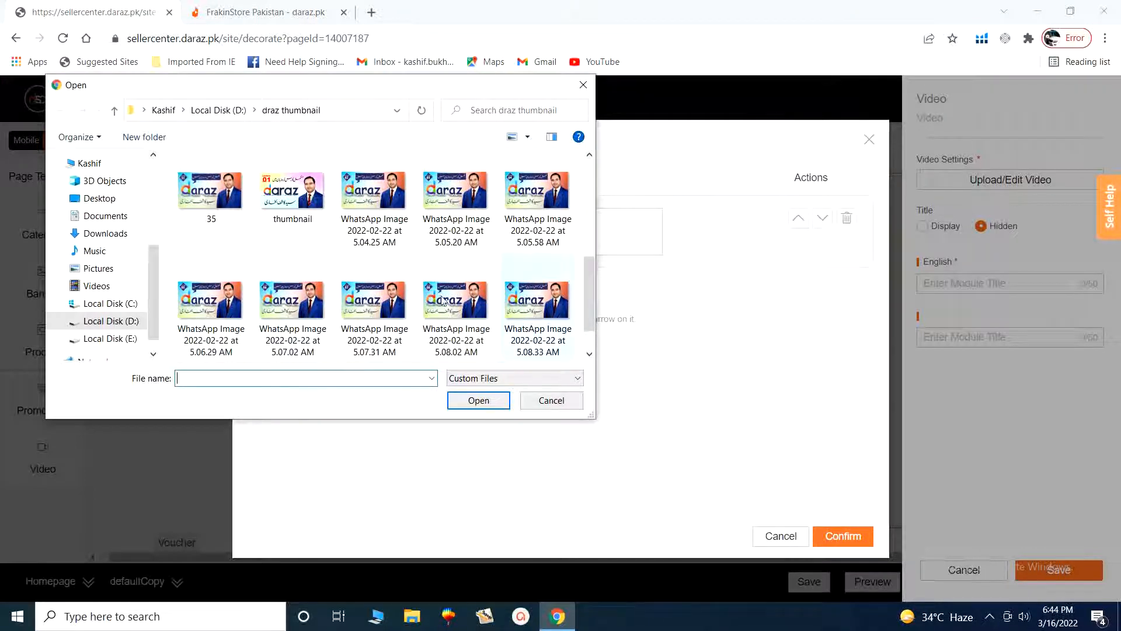
{"action": "left_click", "coordinate": [196, 300]}
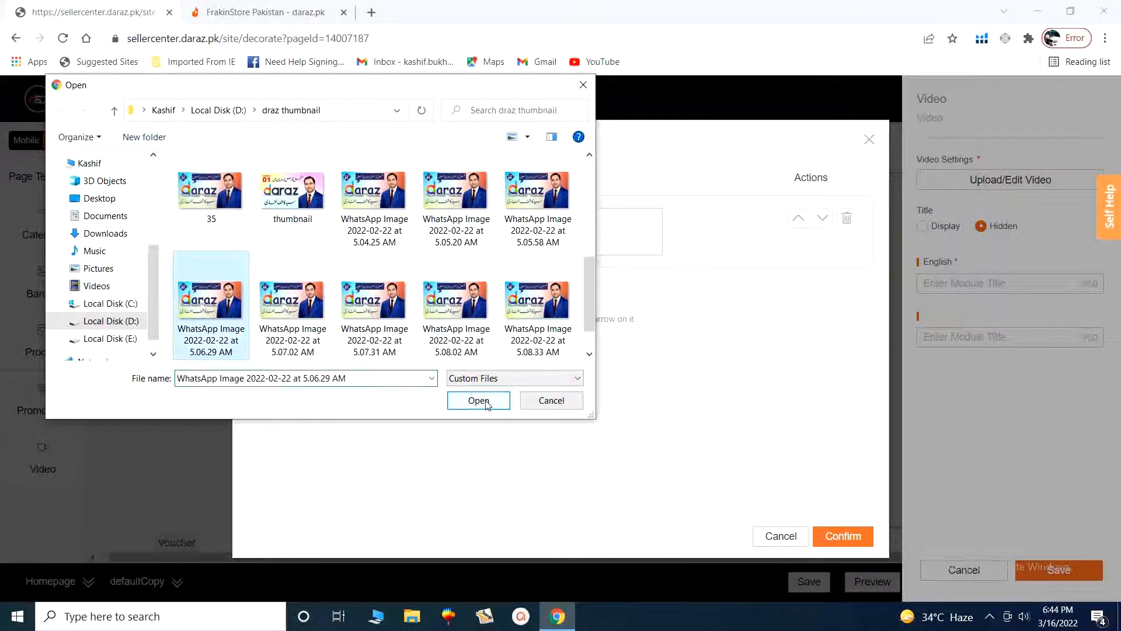
{"action": "left_click", "coordinate": [484, 401]}
{"action": "left_click_drag", "start_coordinate": [604, 282], "coordinate": [602, 273]}
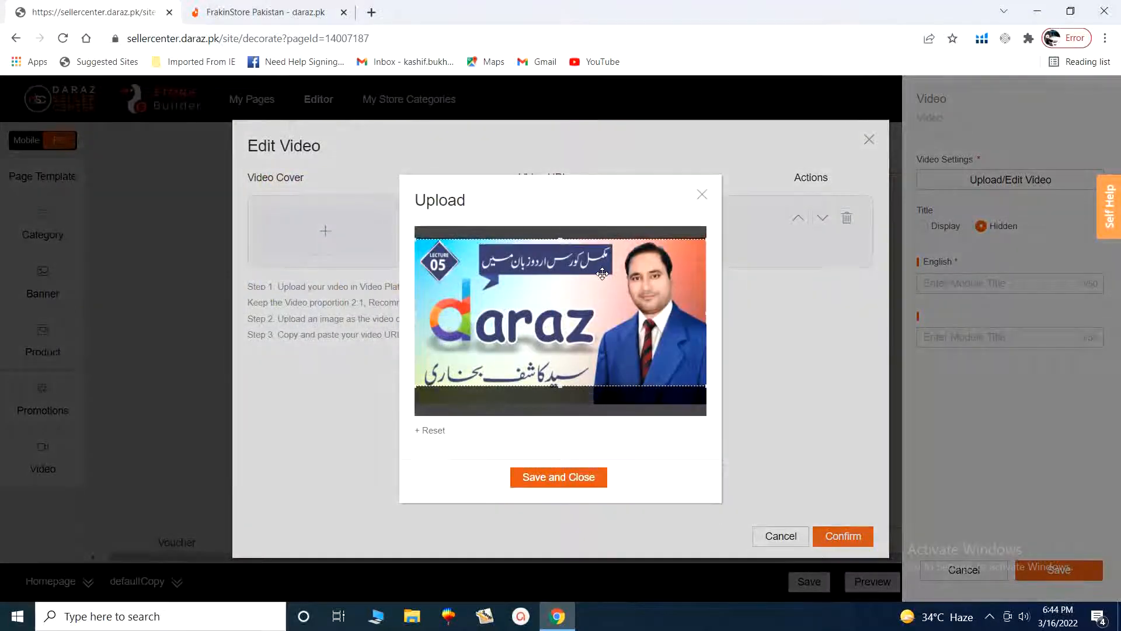
{"action": "left_click", "coordinate": [570, 481]}
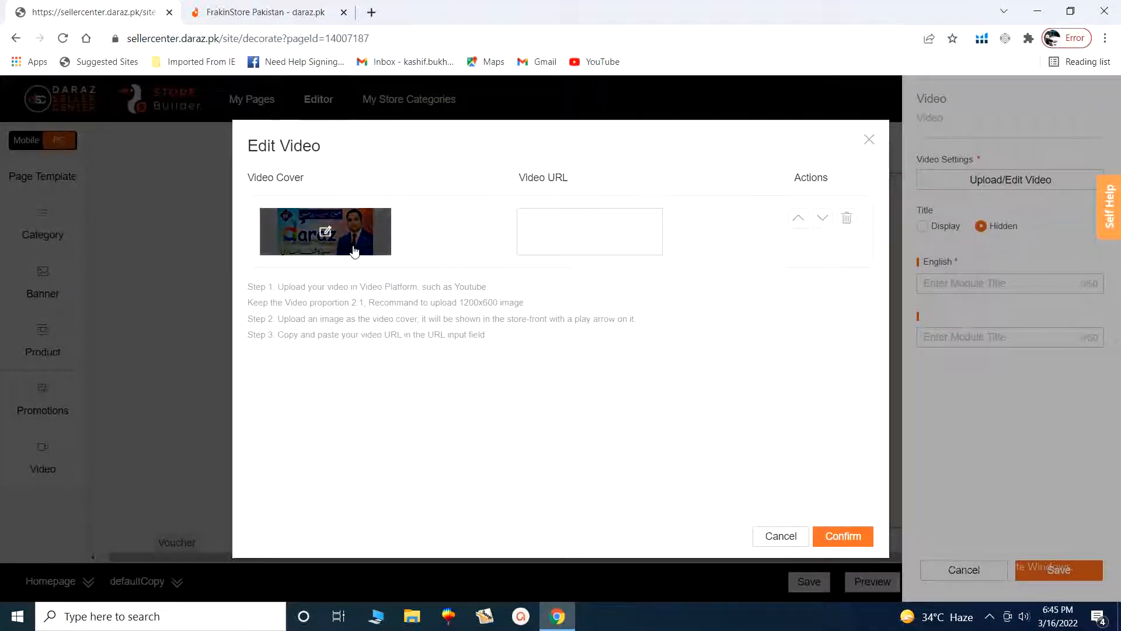
Switch to YouTube in a new tab, open the seller's own channel page and close the YouTube Studio dashboard.
{"action": "left_click", "coordinate": [372, 12]}
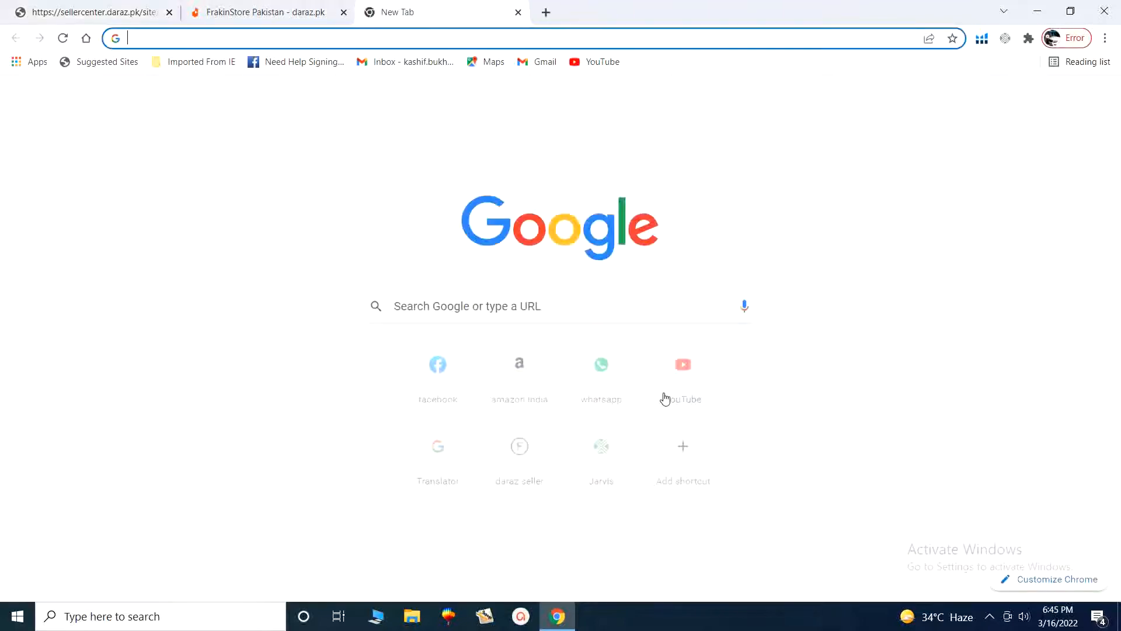
{"action": "left_click", "coordinate": [687, 384]}
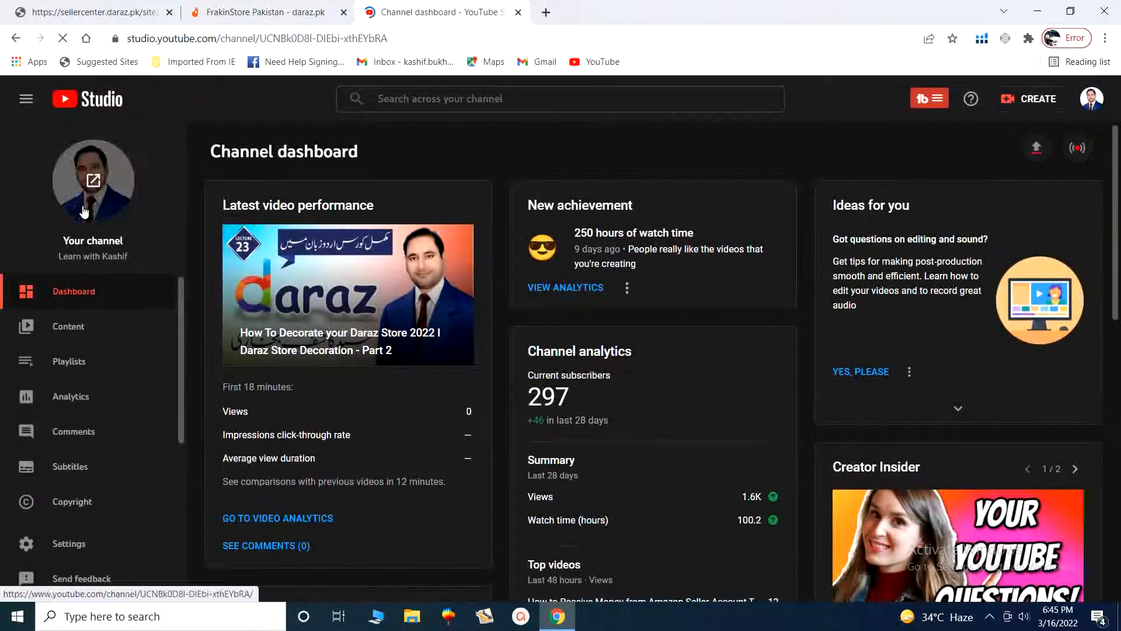
{"action": "left_click", "coordinate": [88, 201]}
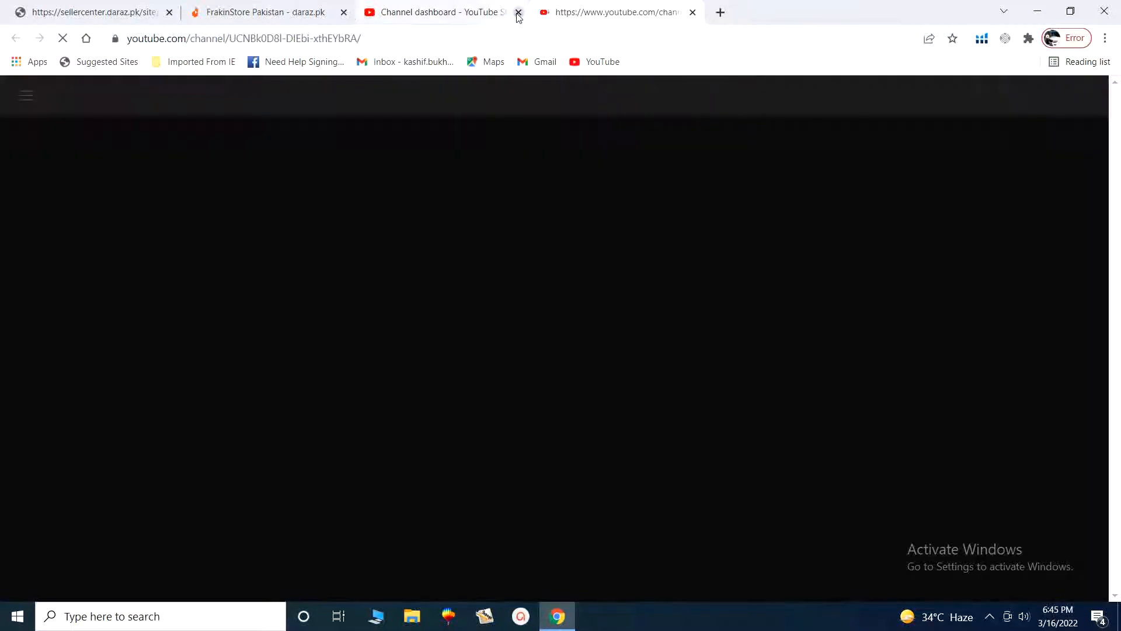
{"action": "left_click", "coordinate": [519, 13]}
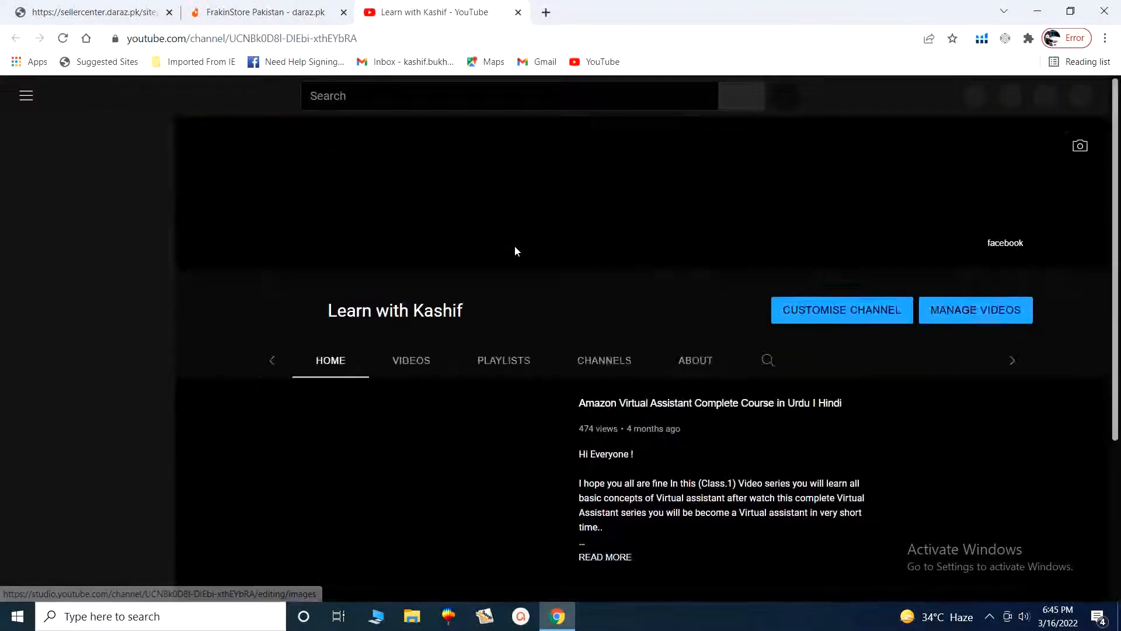